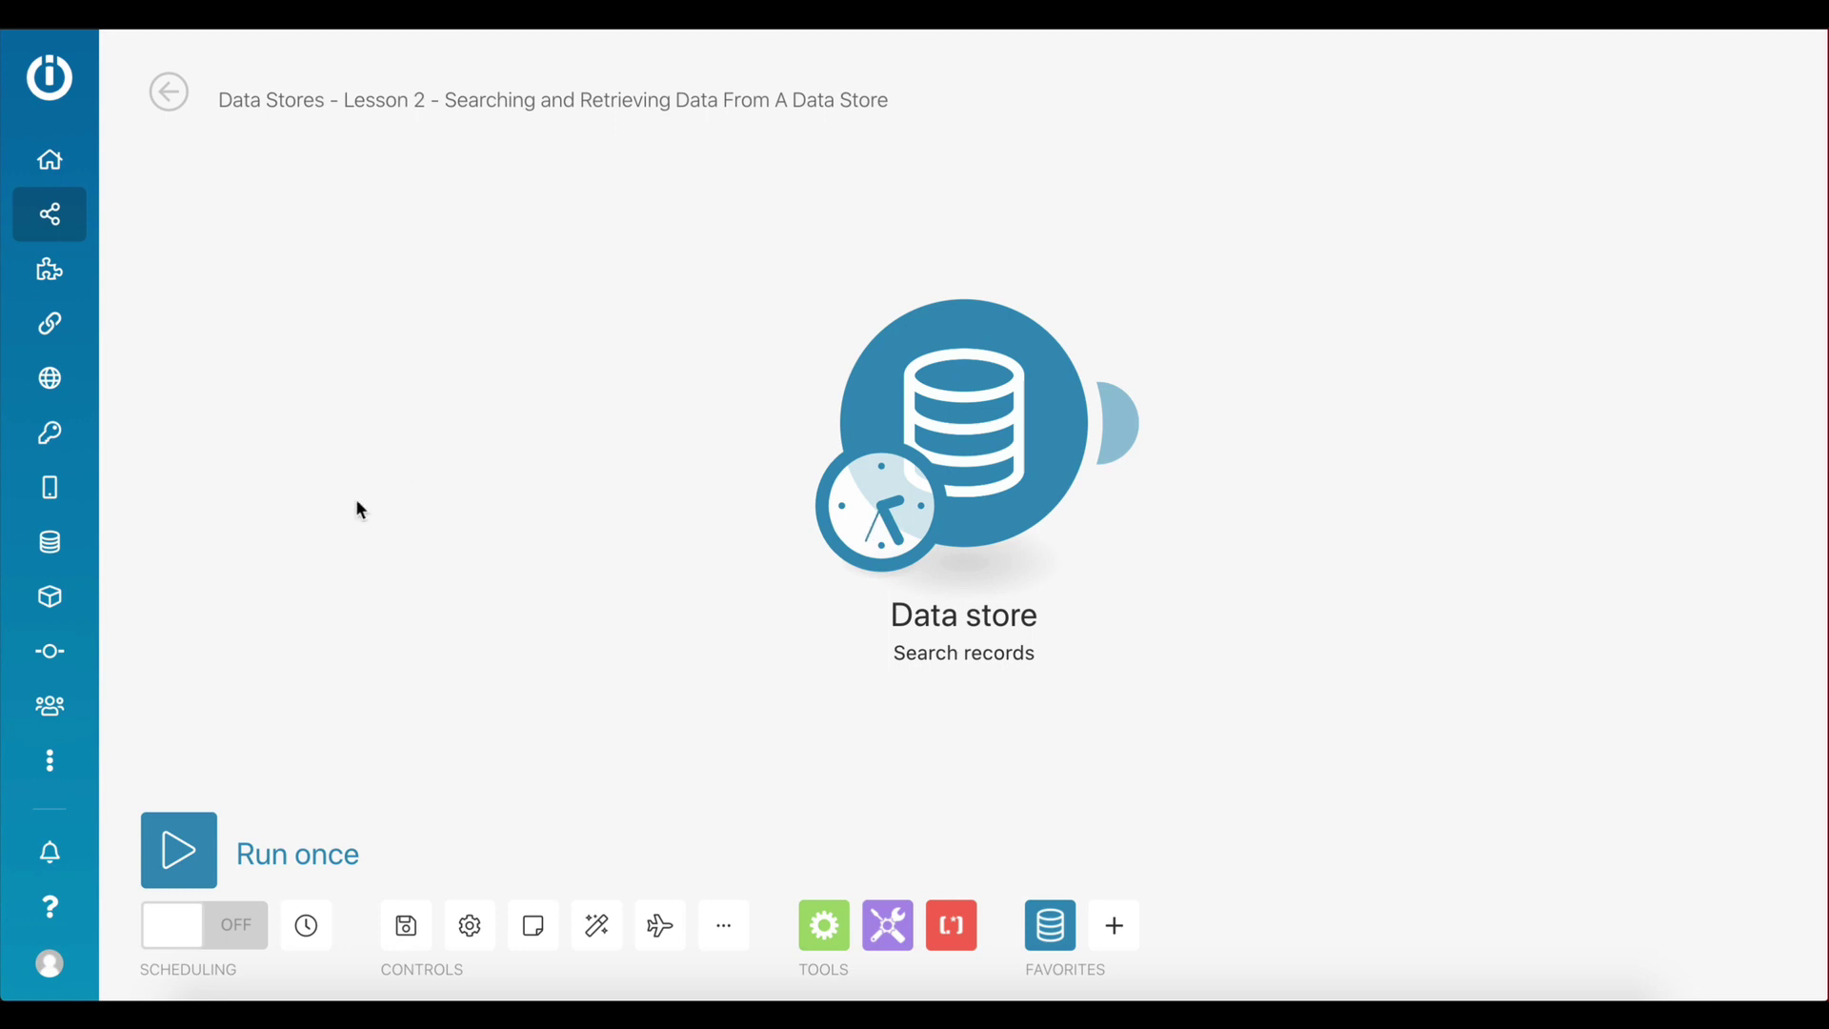
# Browse the Tutorial data store's records (Alex, 45) and open an empty Add record form
pyautogui.moveTo(50, 545)
pyautogui.click(216, 551)
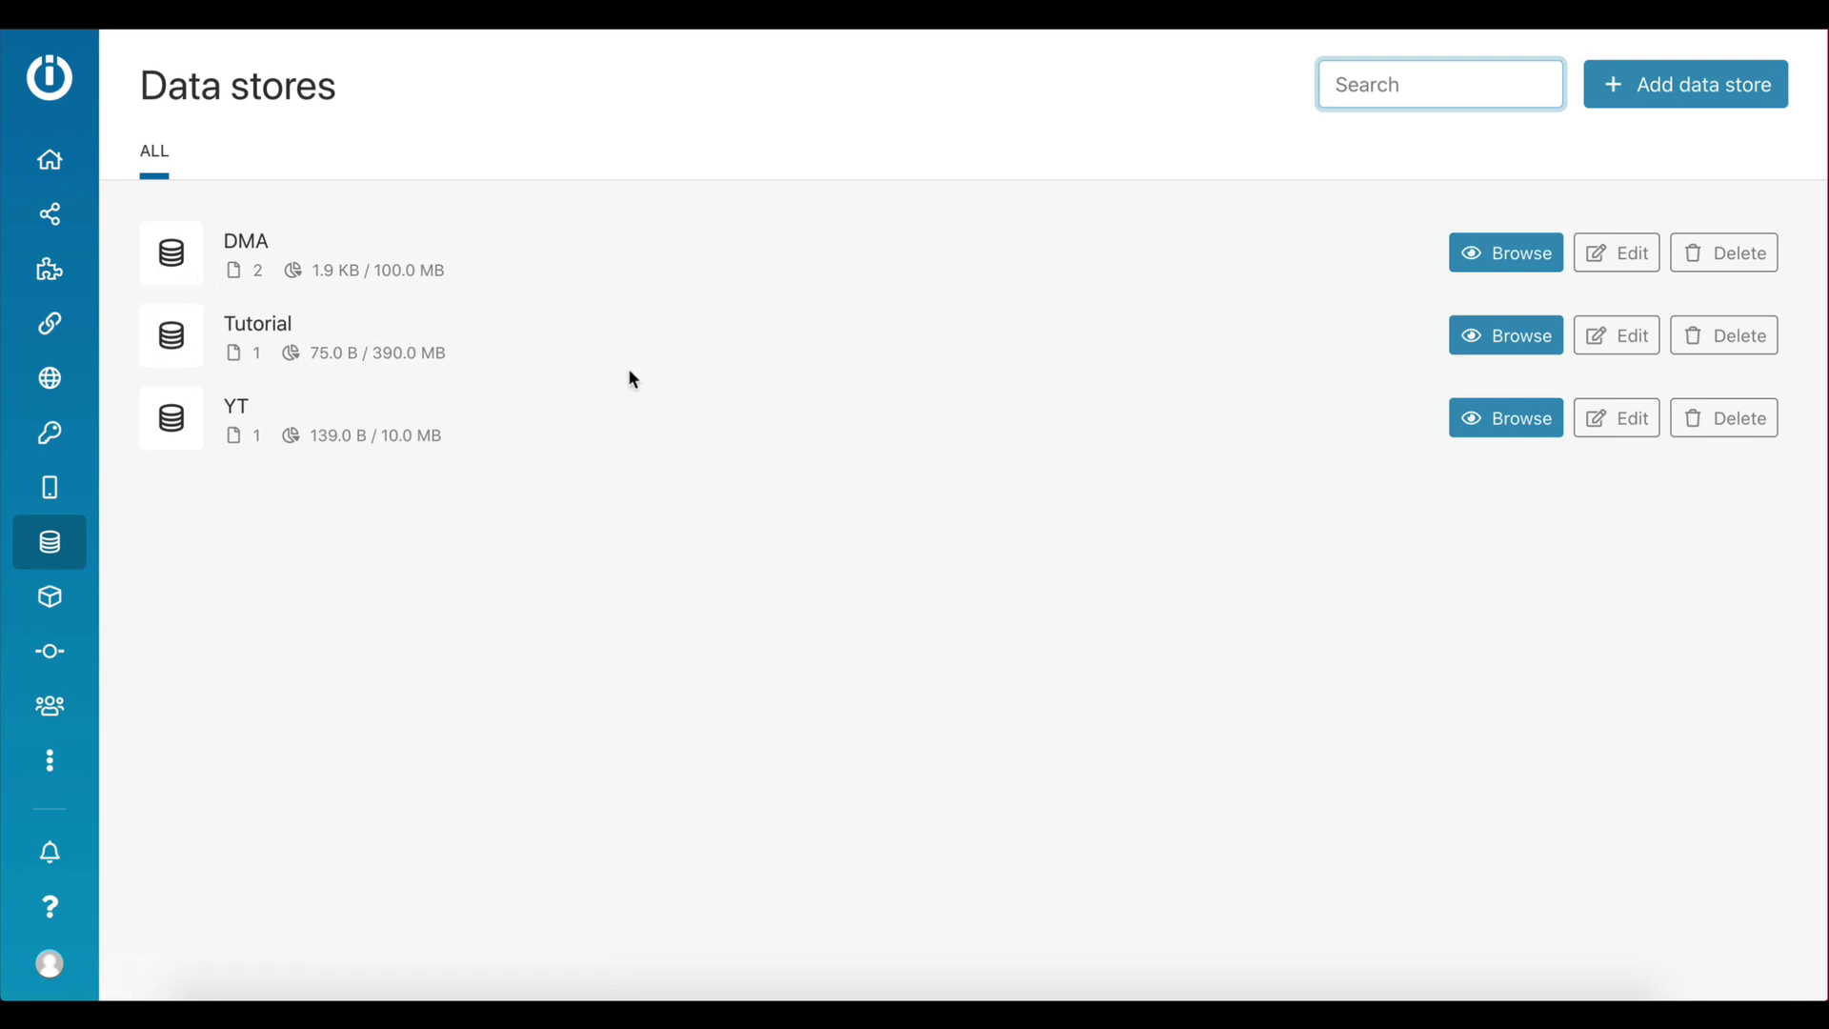
pyautogui.click(1469, 335)
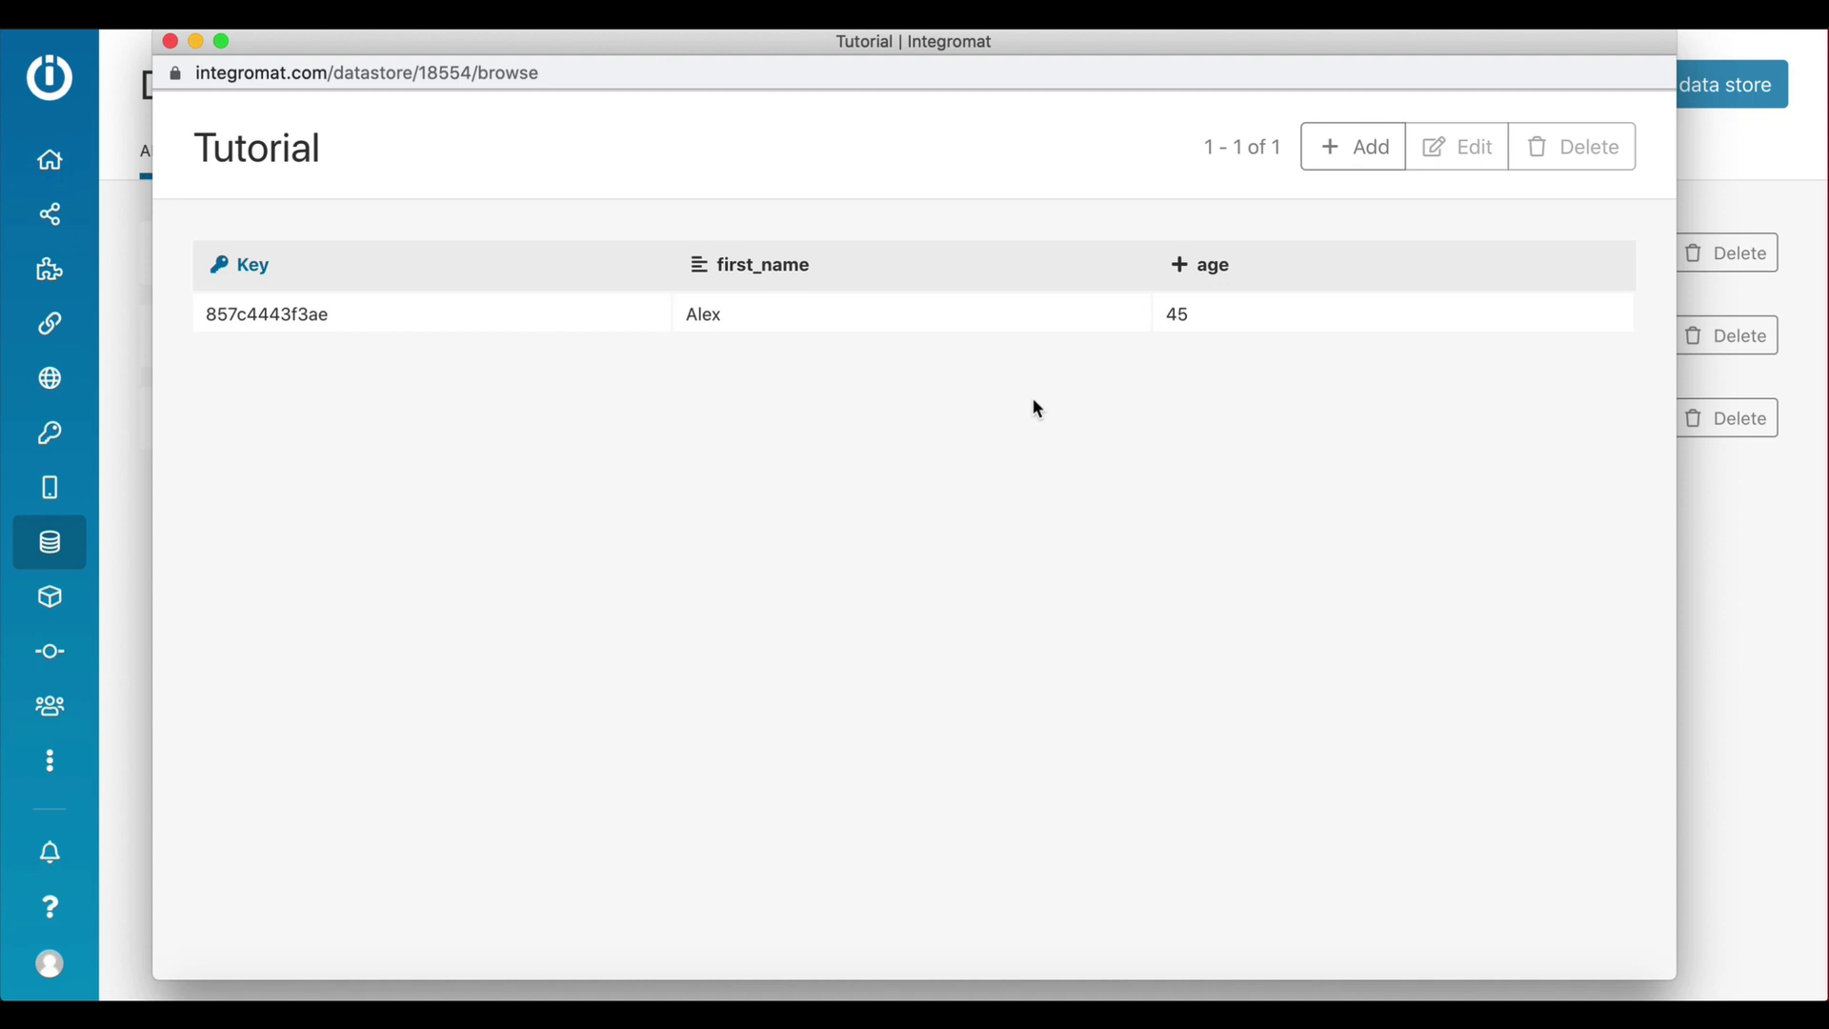
pyautogui.click(1327, 152)
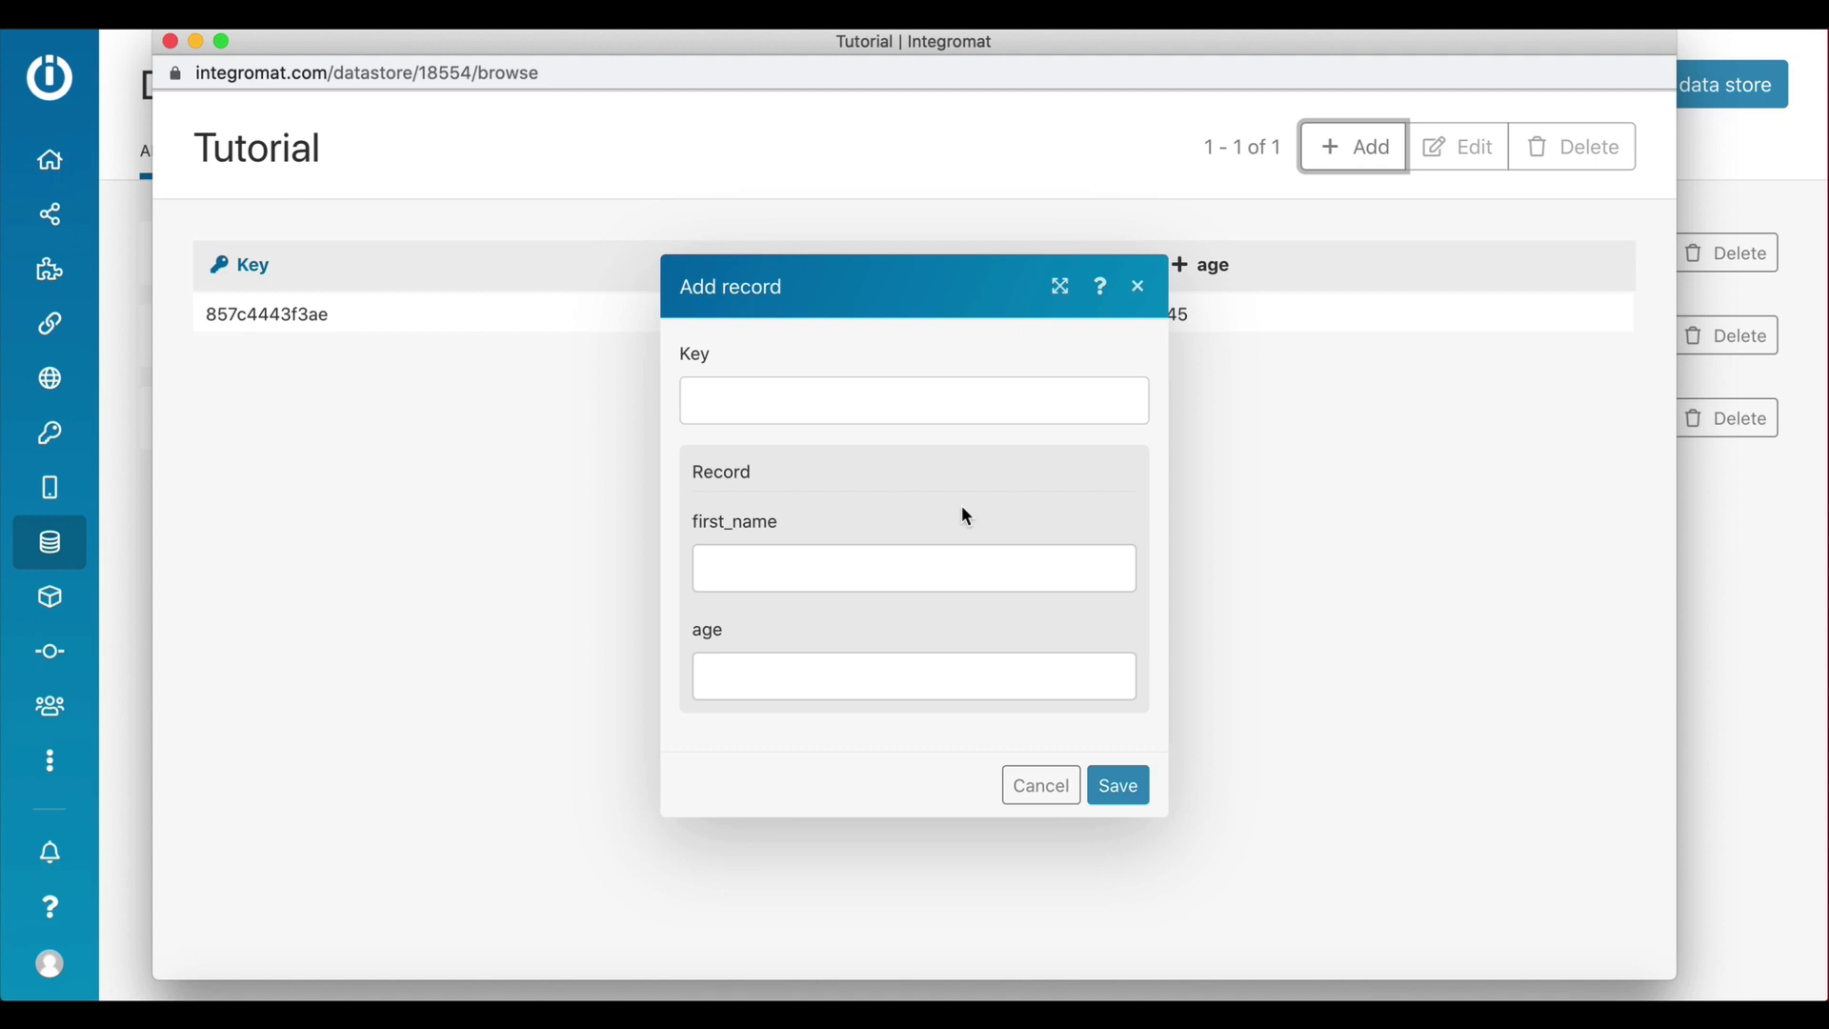
# Save a new record with first_name Mike and age 30
pyautogui.click(836, 553)
pyautogui.write('Mike')
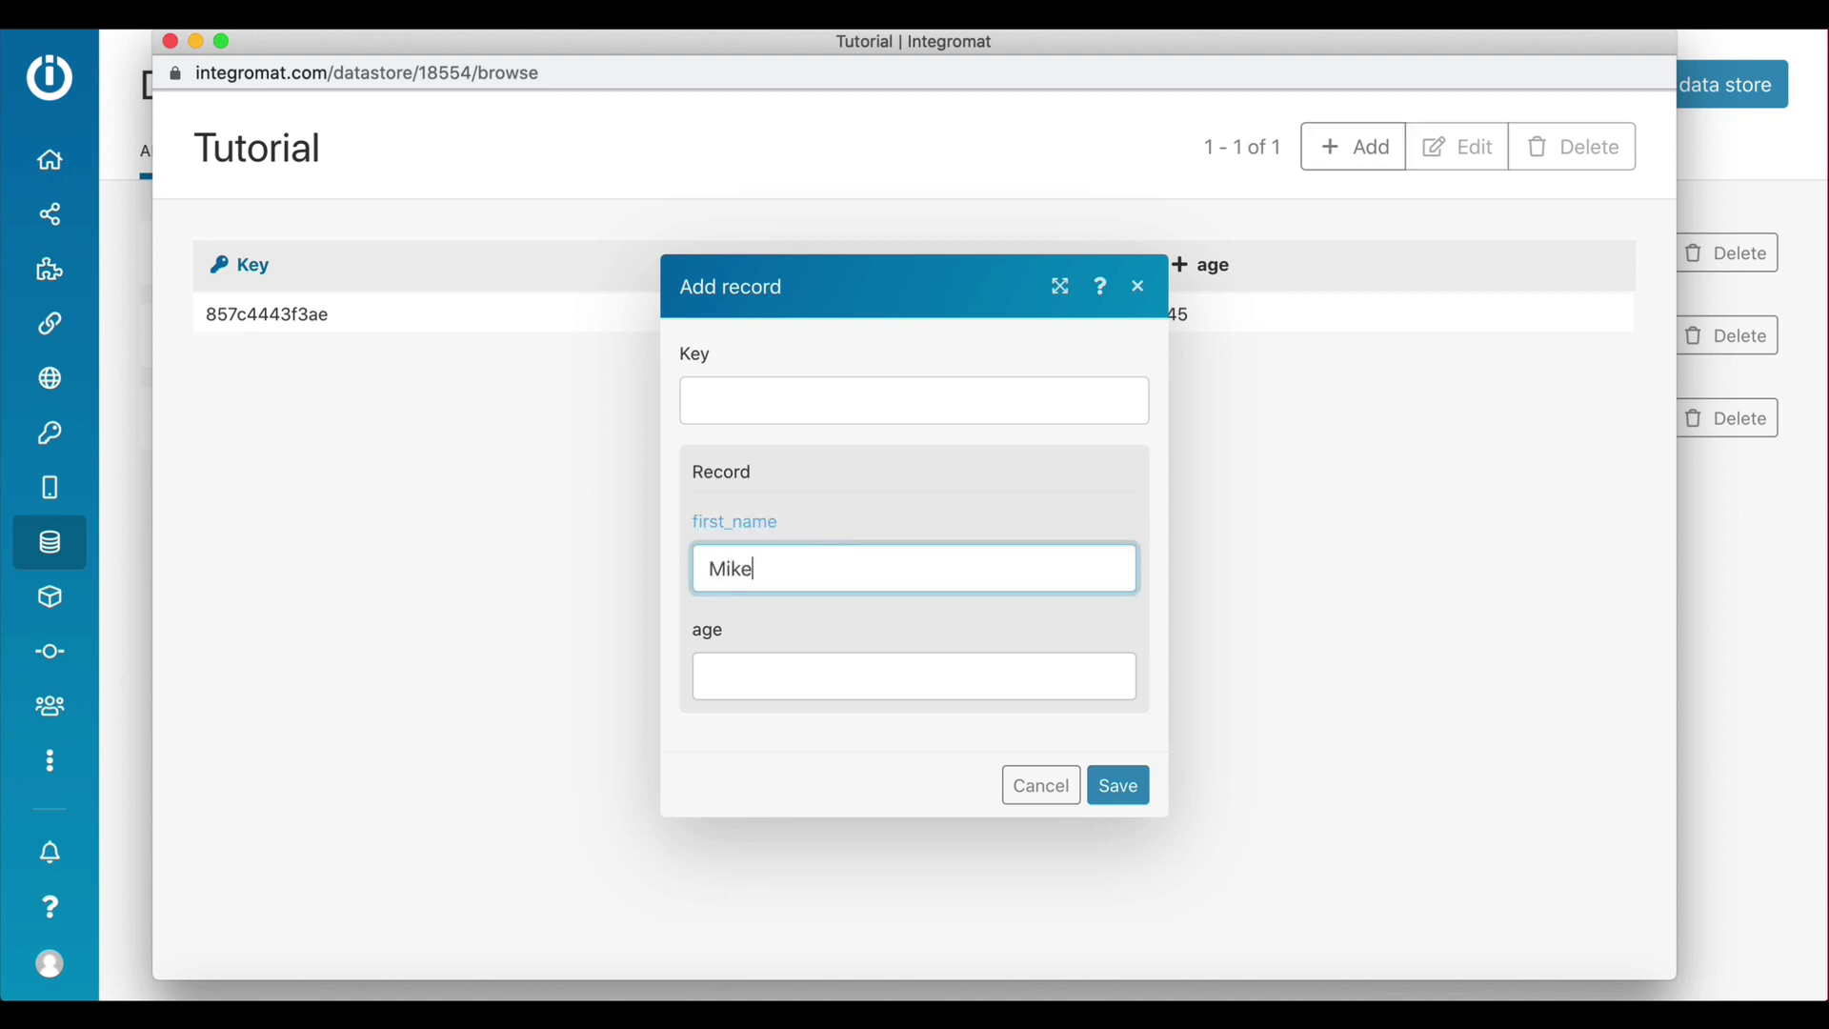
pyautogui.press('Tab')
pyautogui.write('30')
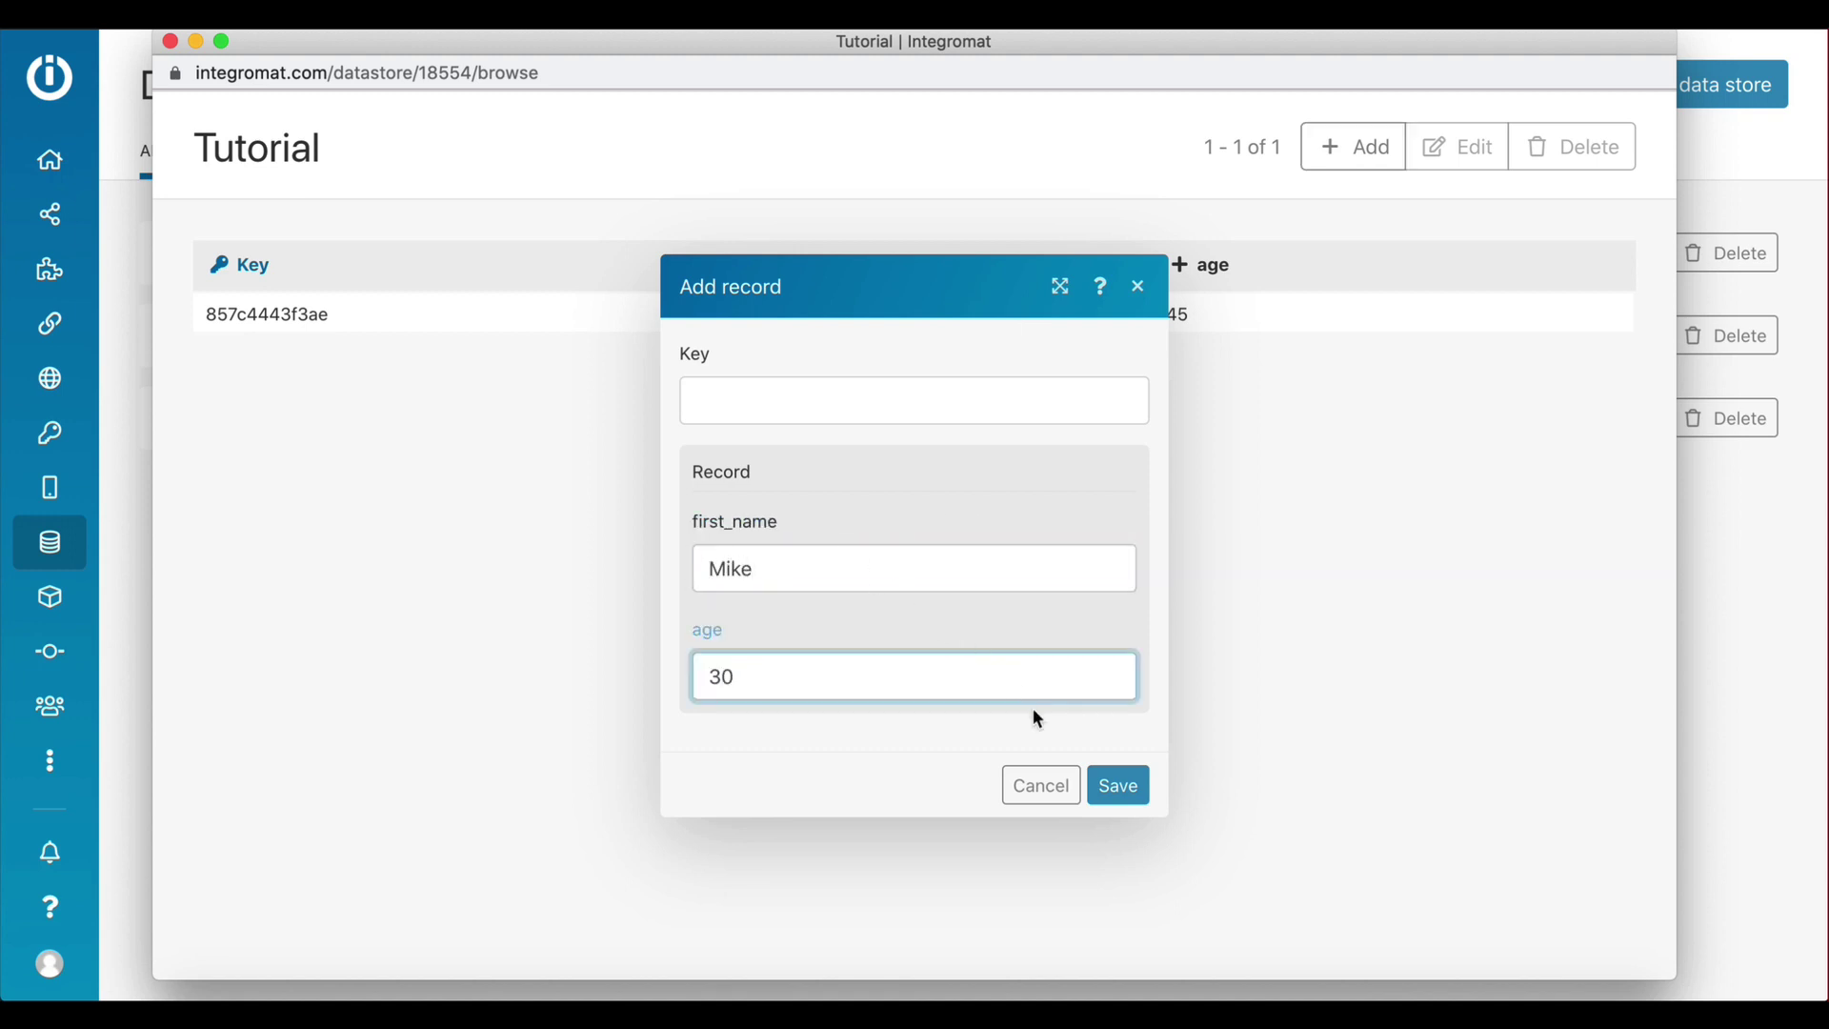
pyautogui.click(1112, 783)
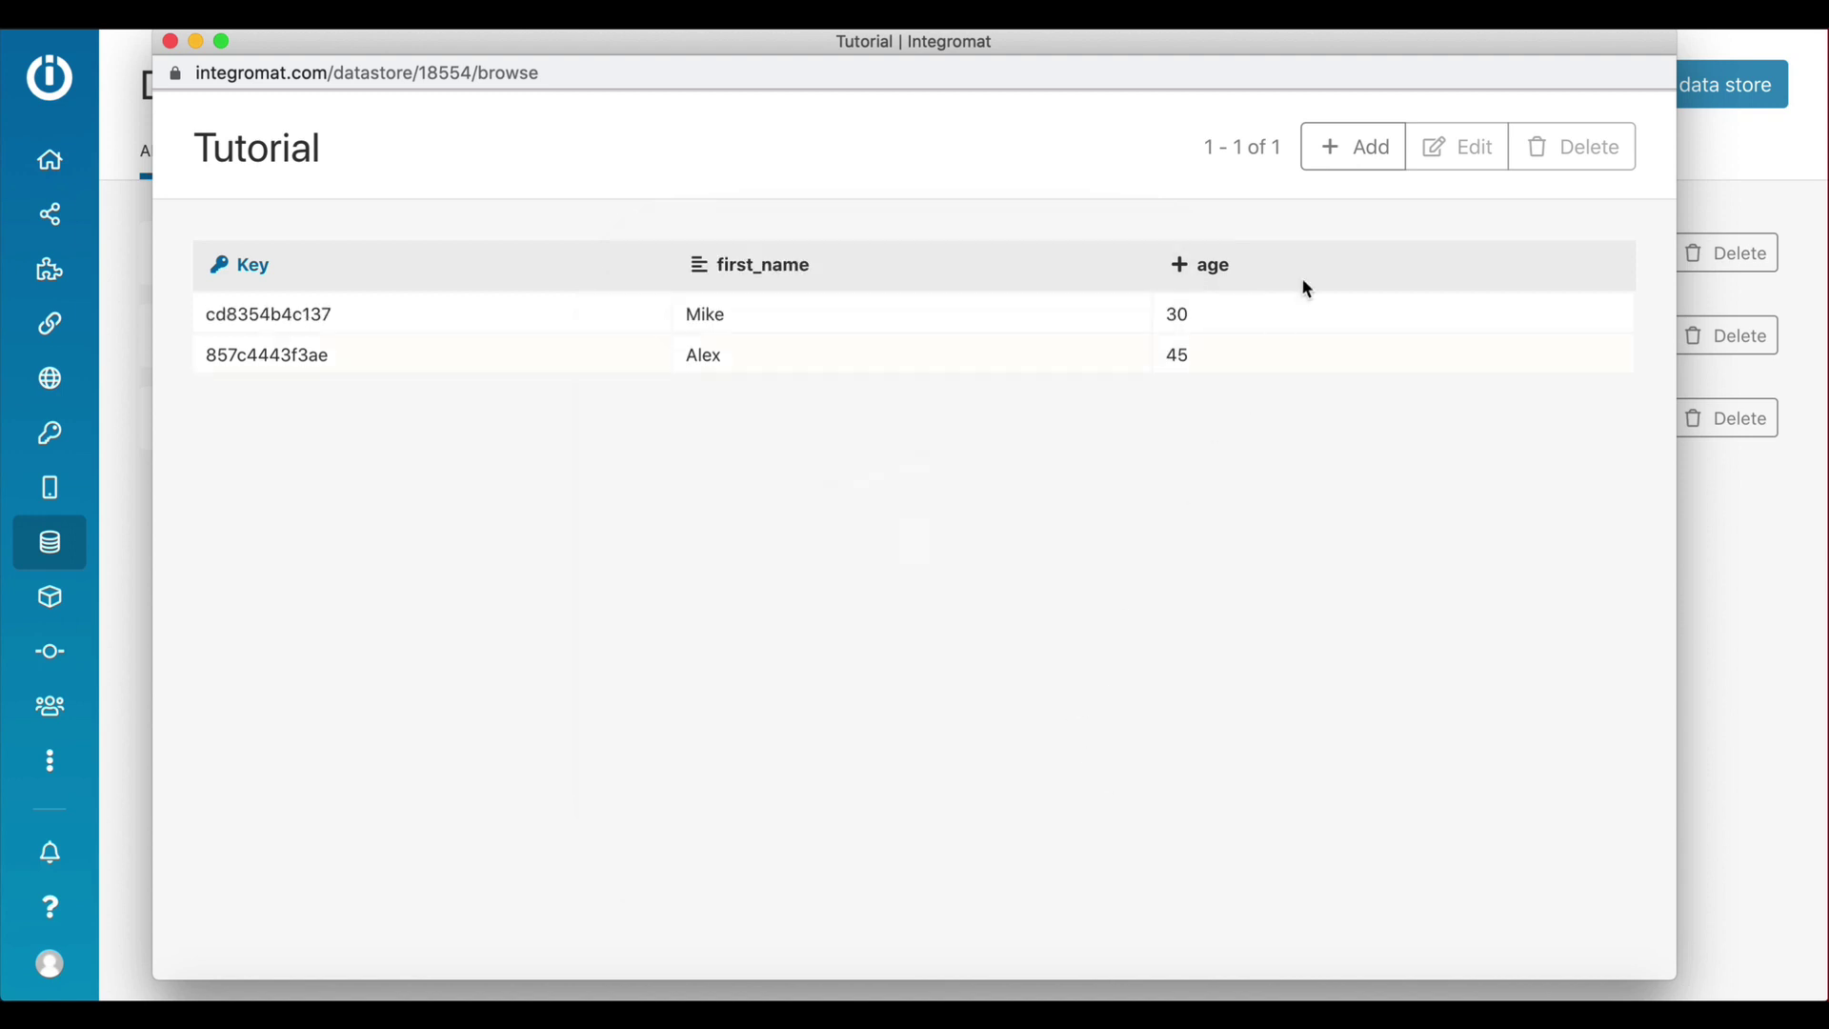
# Add and save a second record with first_name George and age 30
pyautogui.click(1353, 147)
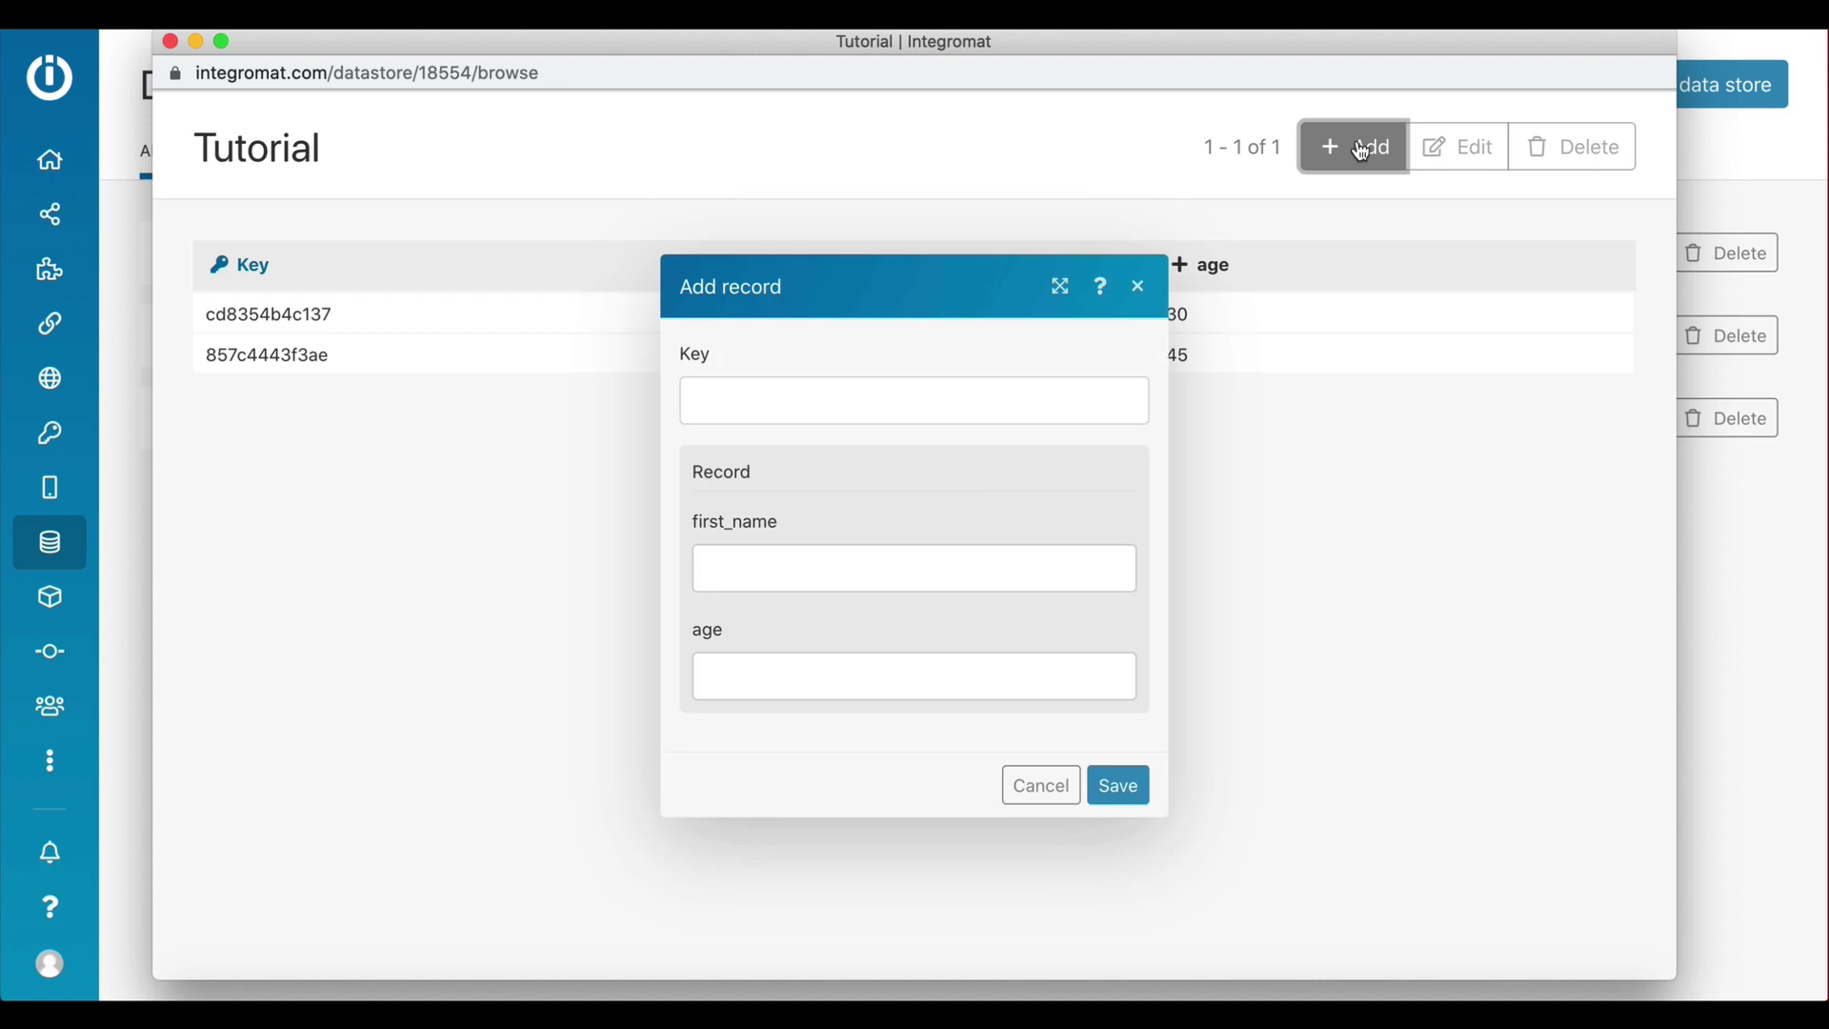
pyautogui.click(869, 567)
pyautogui.write('Geor')
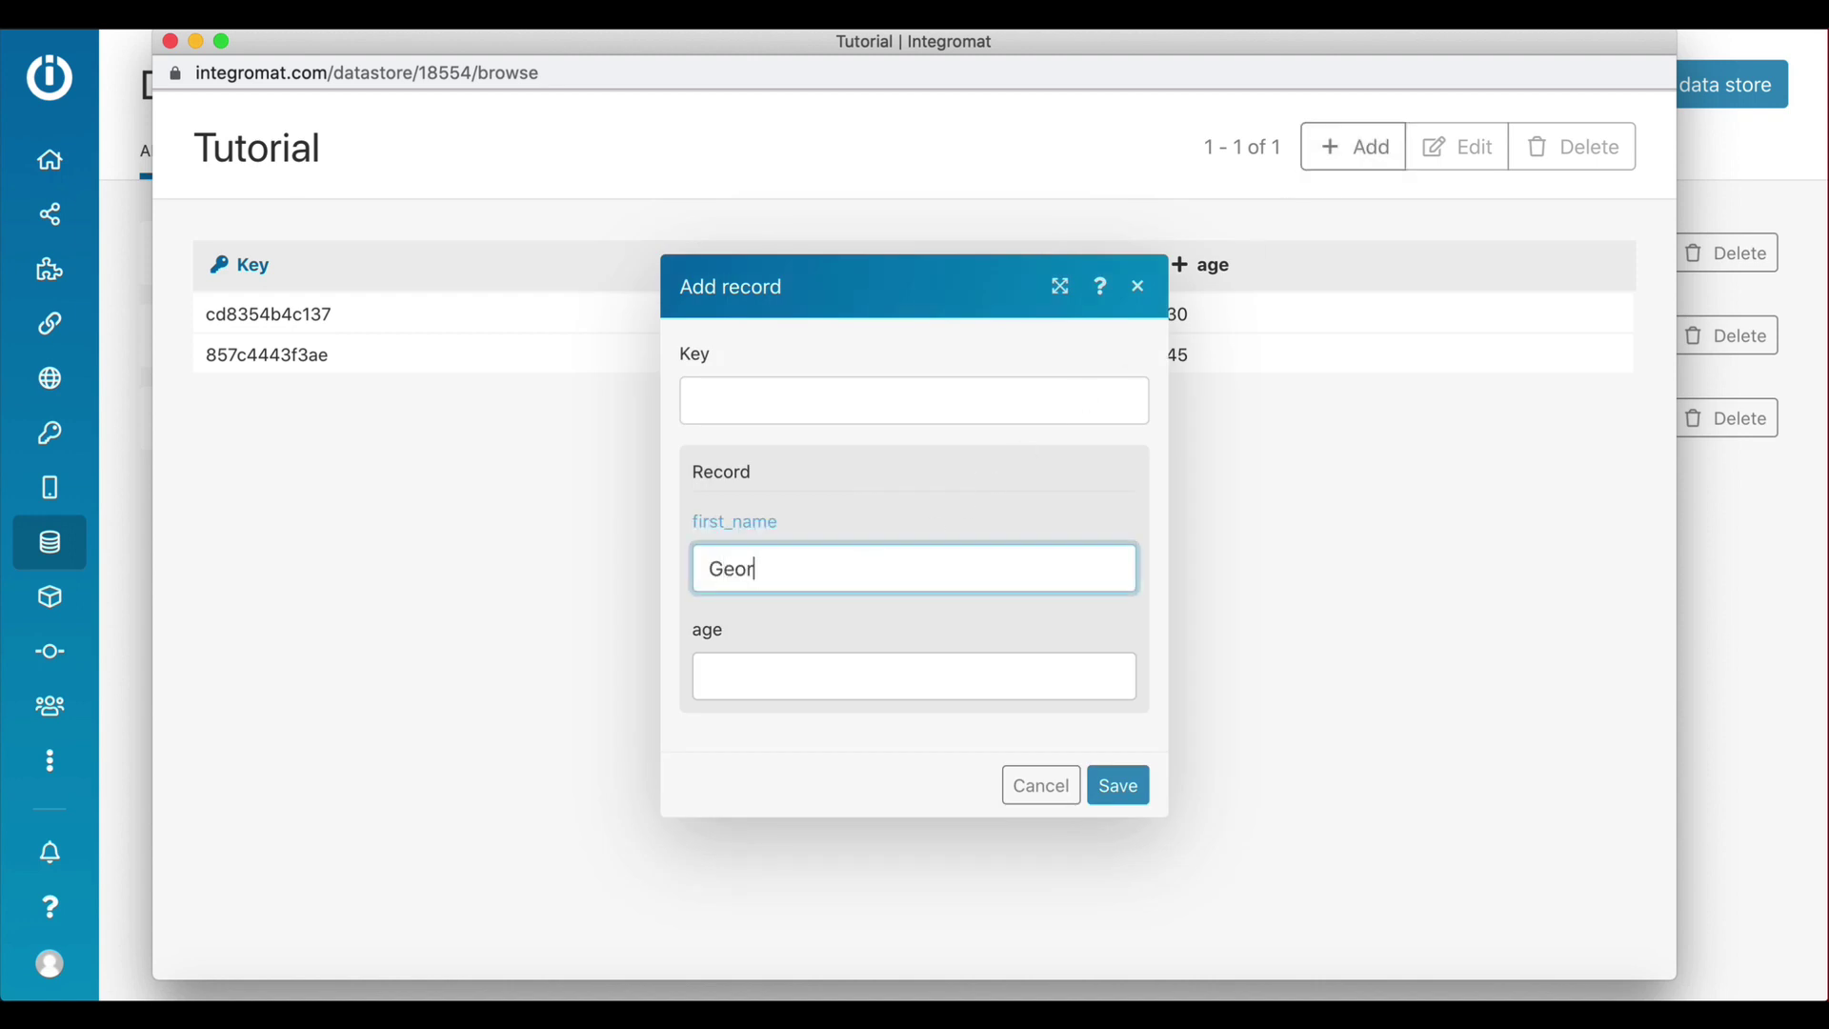
pyautogui.write('ge')
pyautogui.press('Tab')
pyautogui.write('30')
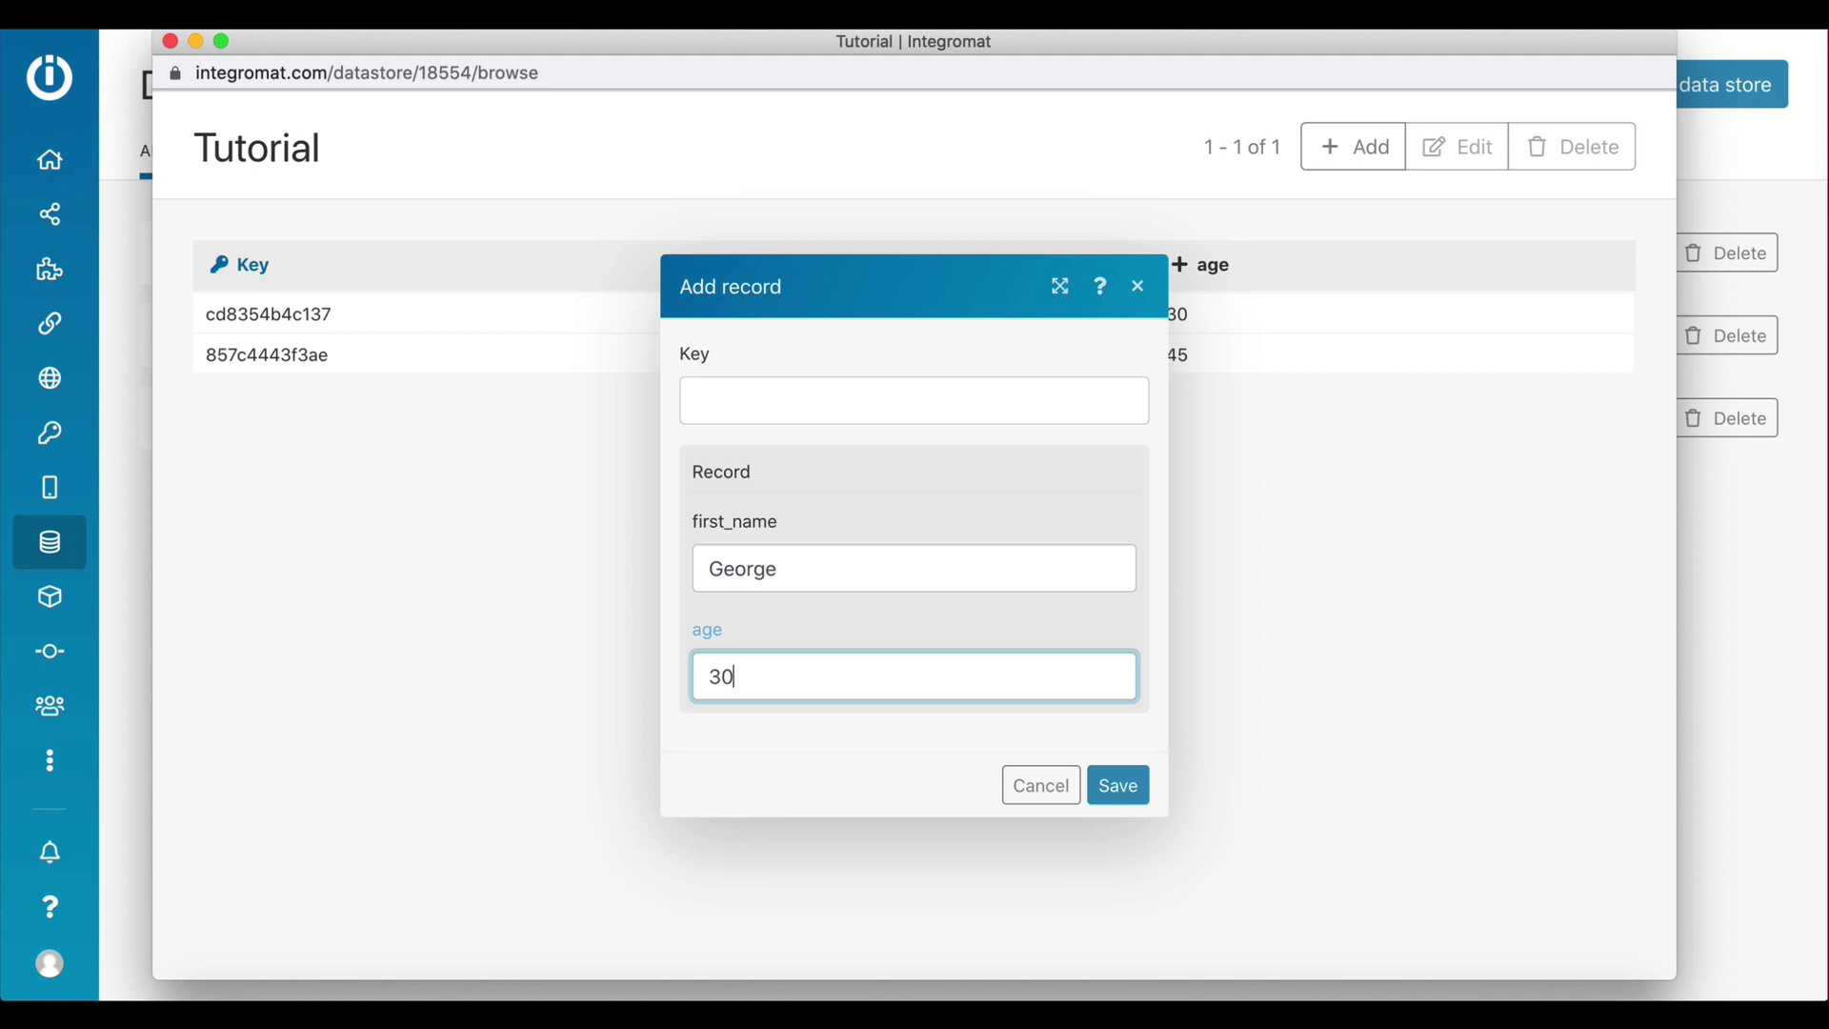
pyautogui.click(1120, 784)
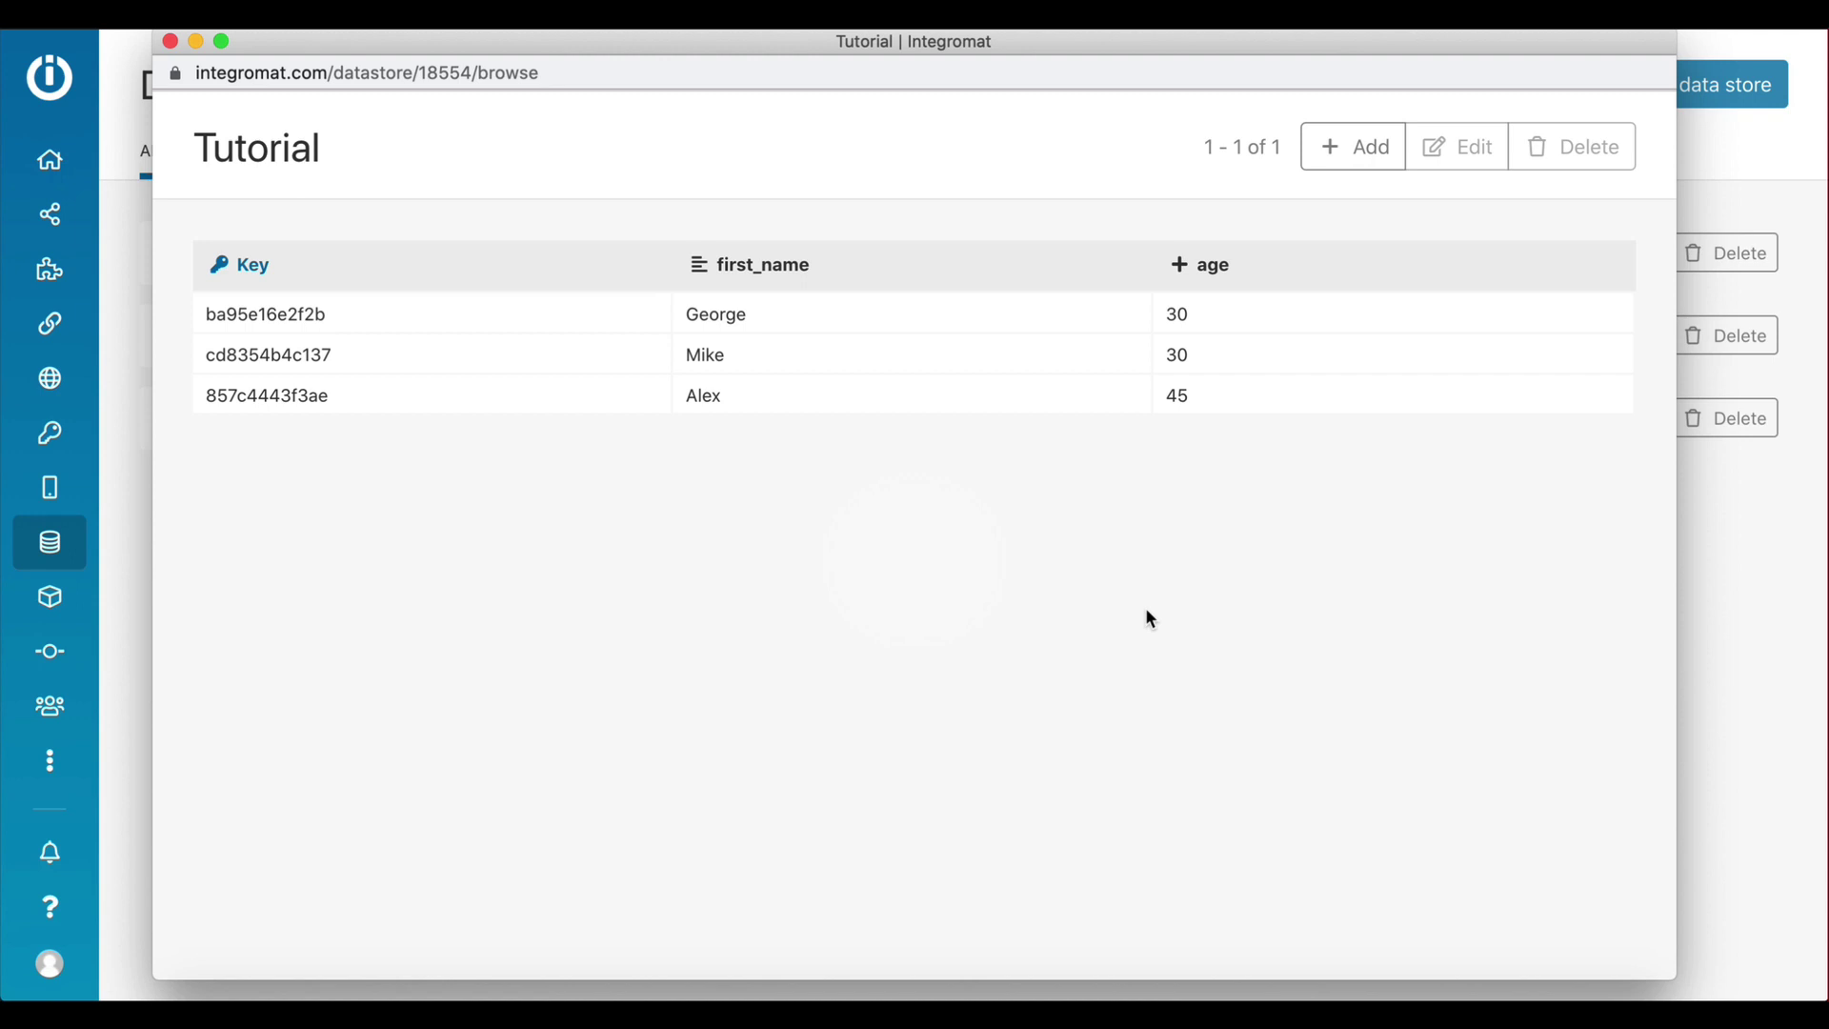
# Close the Tutorial records window and select Tutorial in the Search records module's Data store field
pyautogui.click(169, 41)
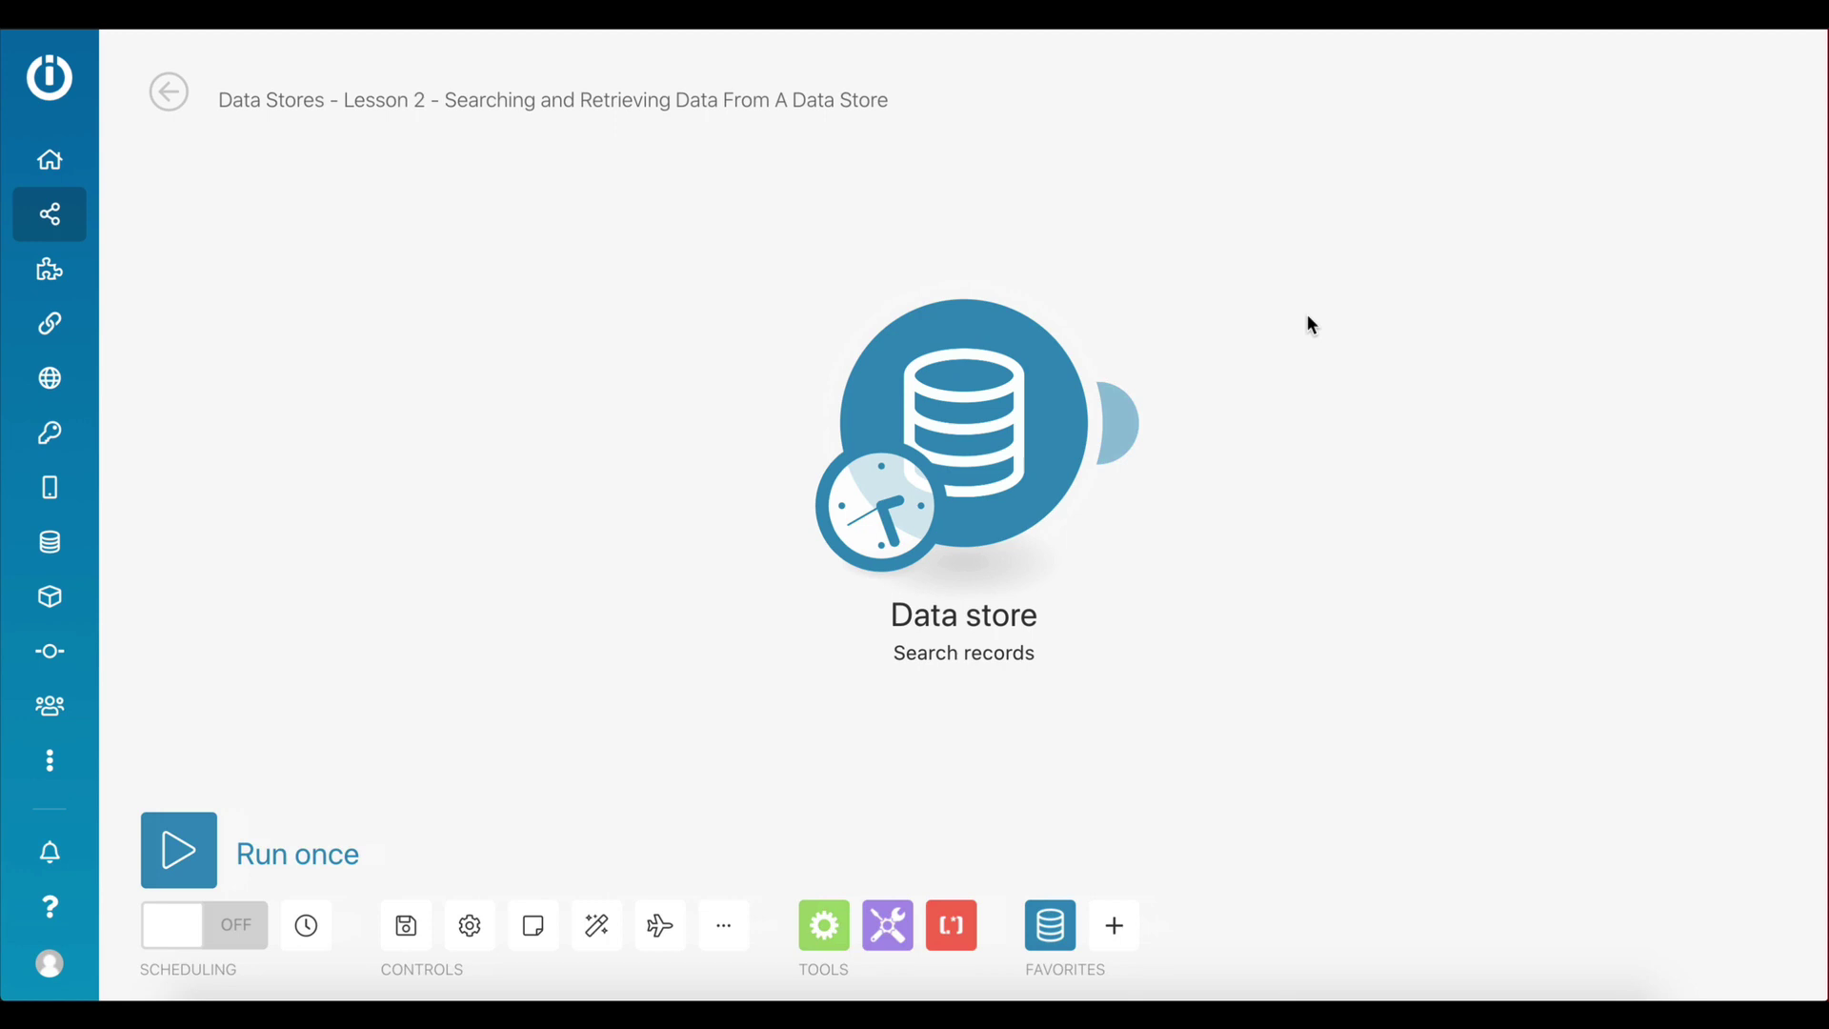
pyautogui.click(986, 454)
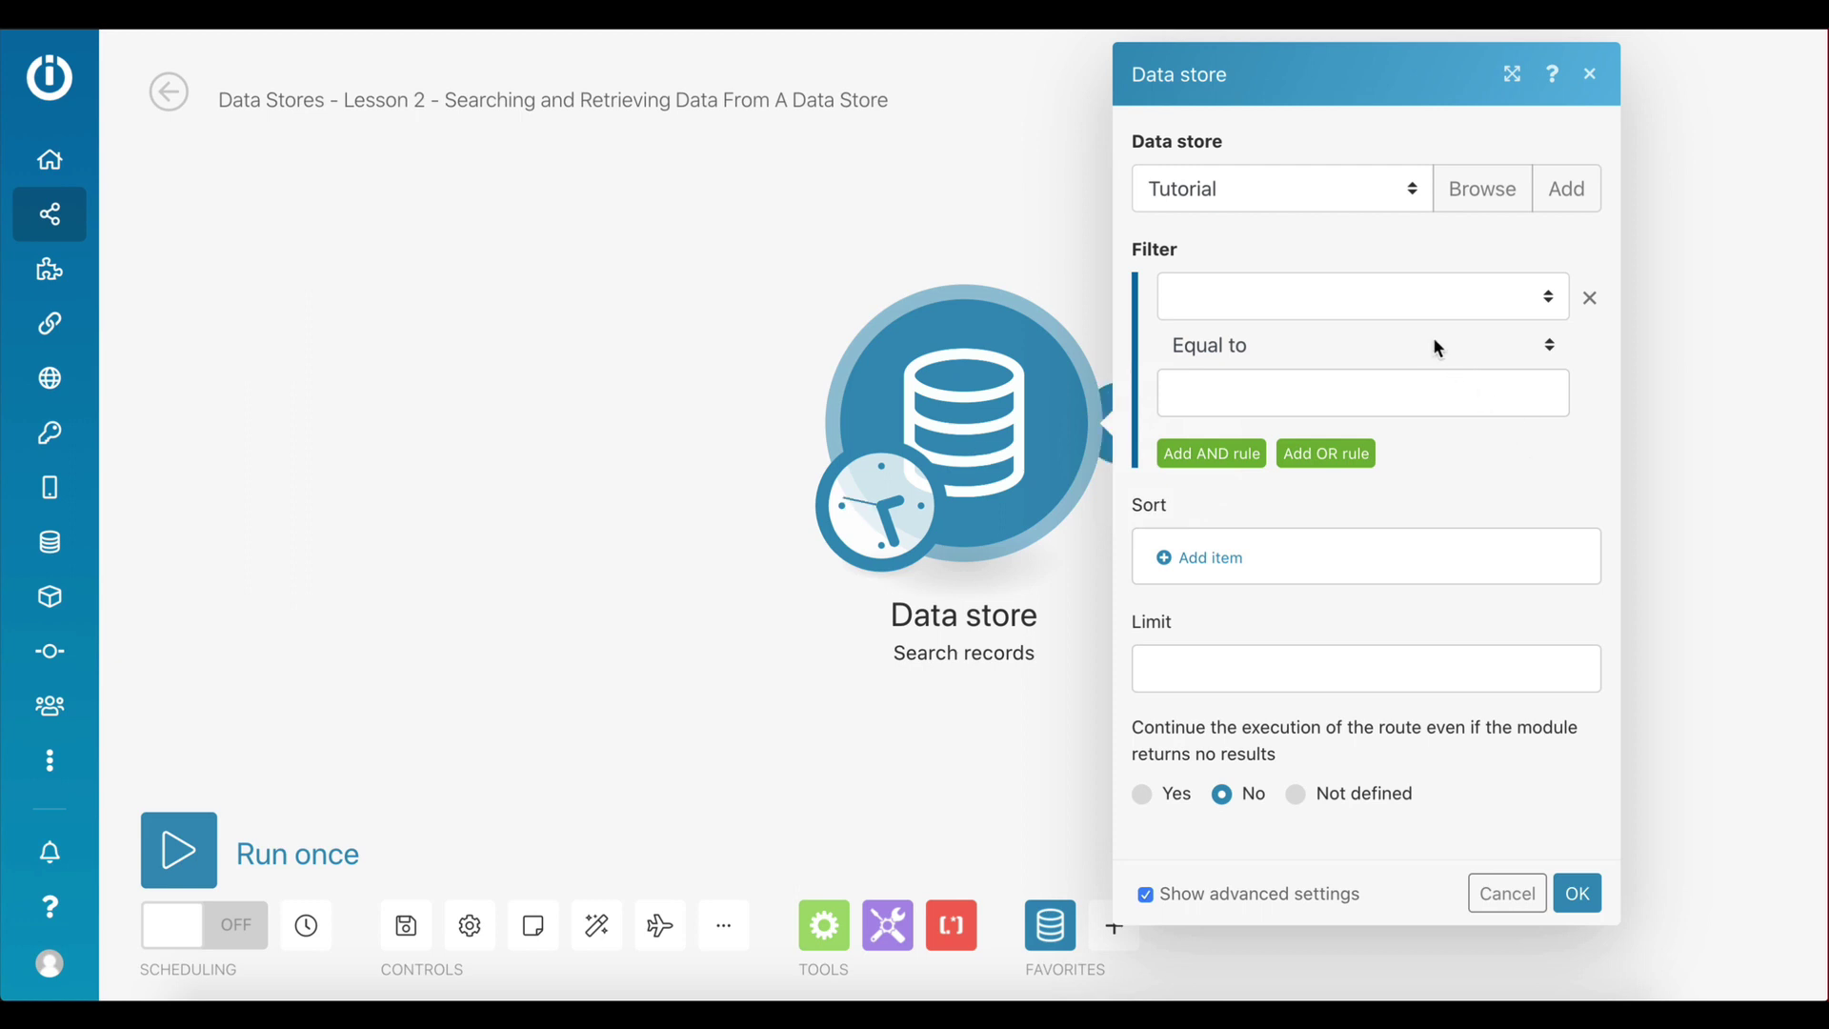
pyautogui.click(1305, 196)
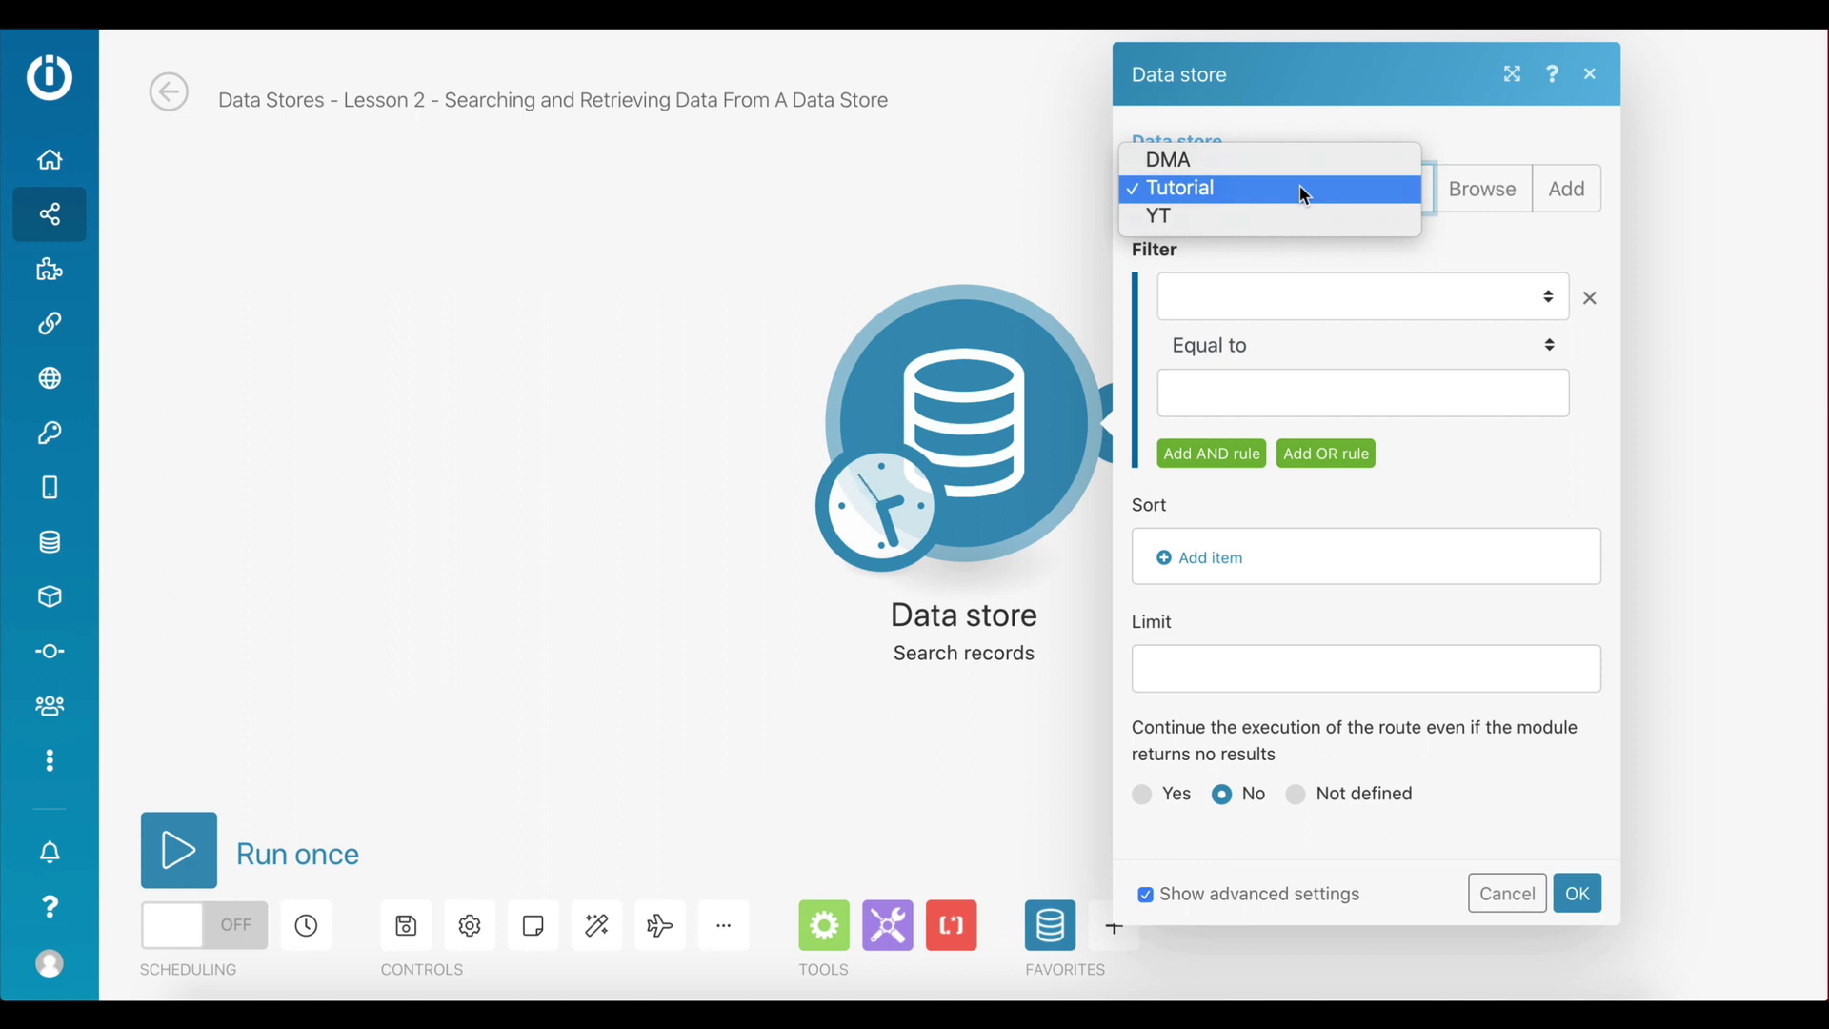
pyautogui.click(1163, 192)
pyautogui.click(1310, 261)
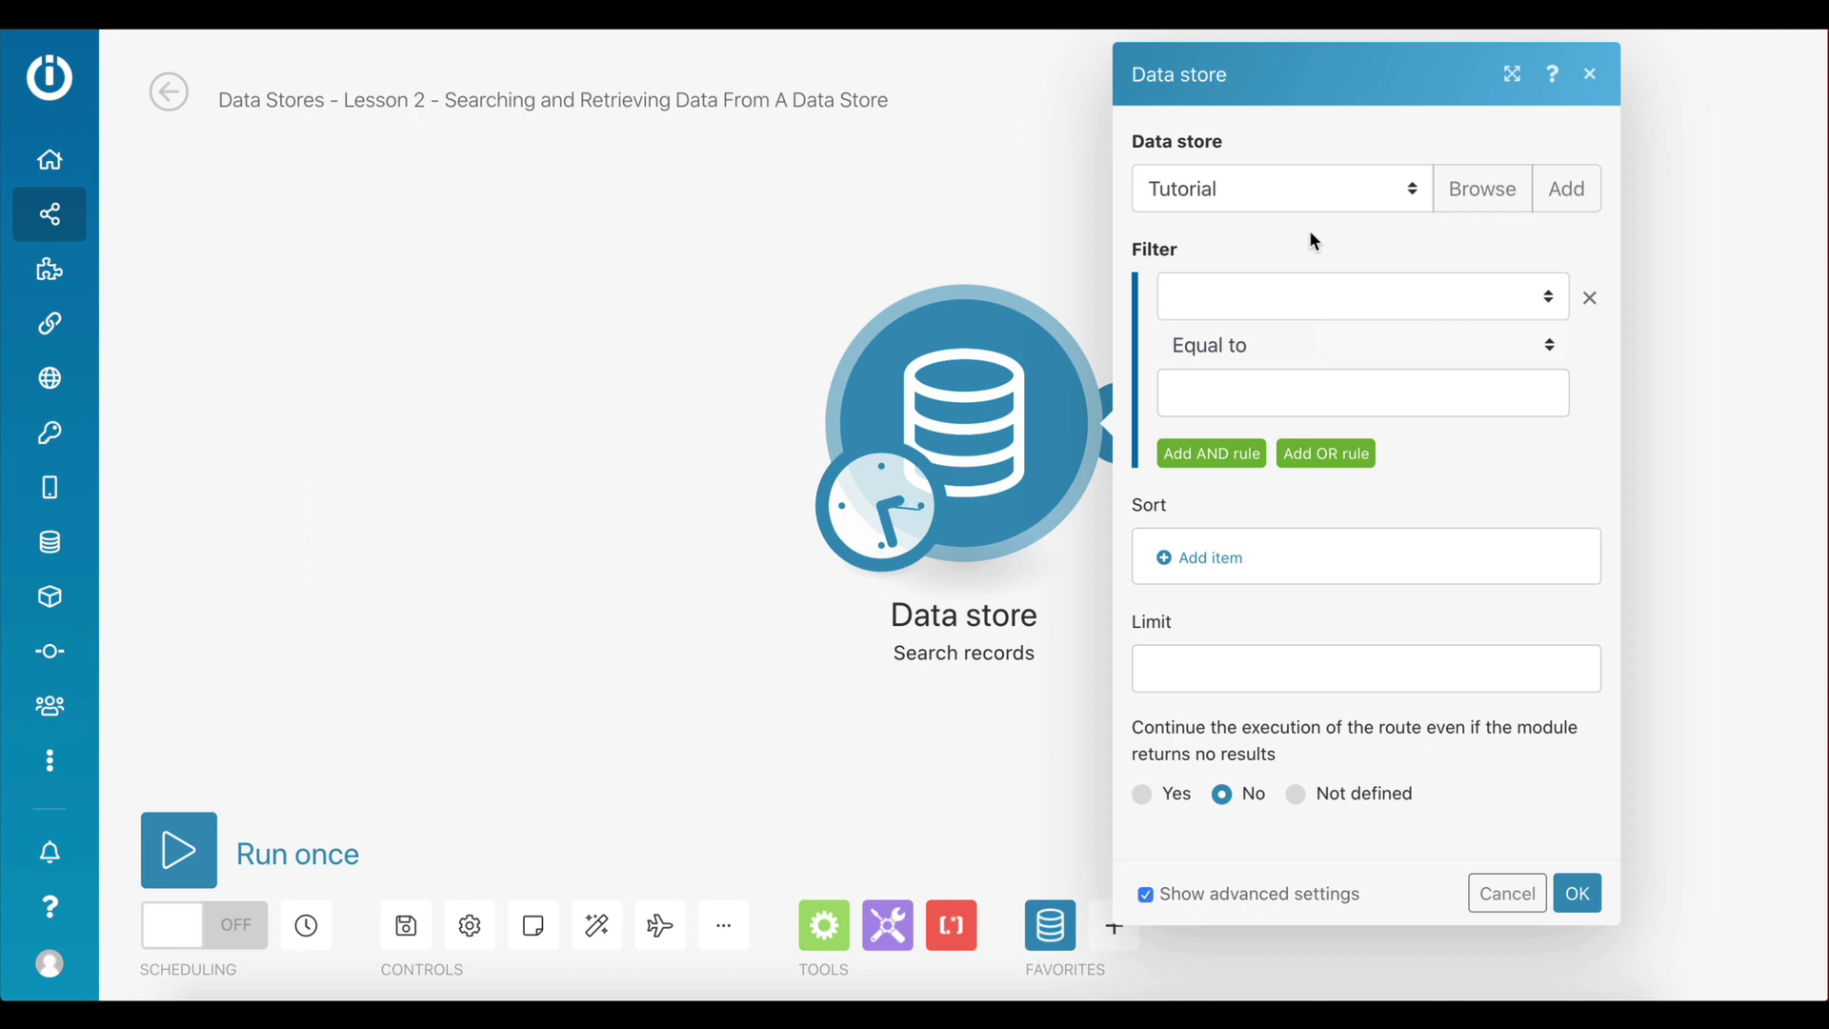
# Add a search filter on the age field using the numeric Equal to operator
pyautogui.click(1347, 303)
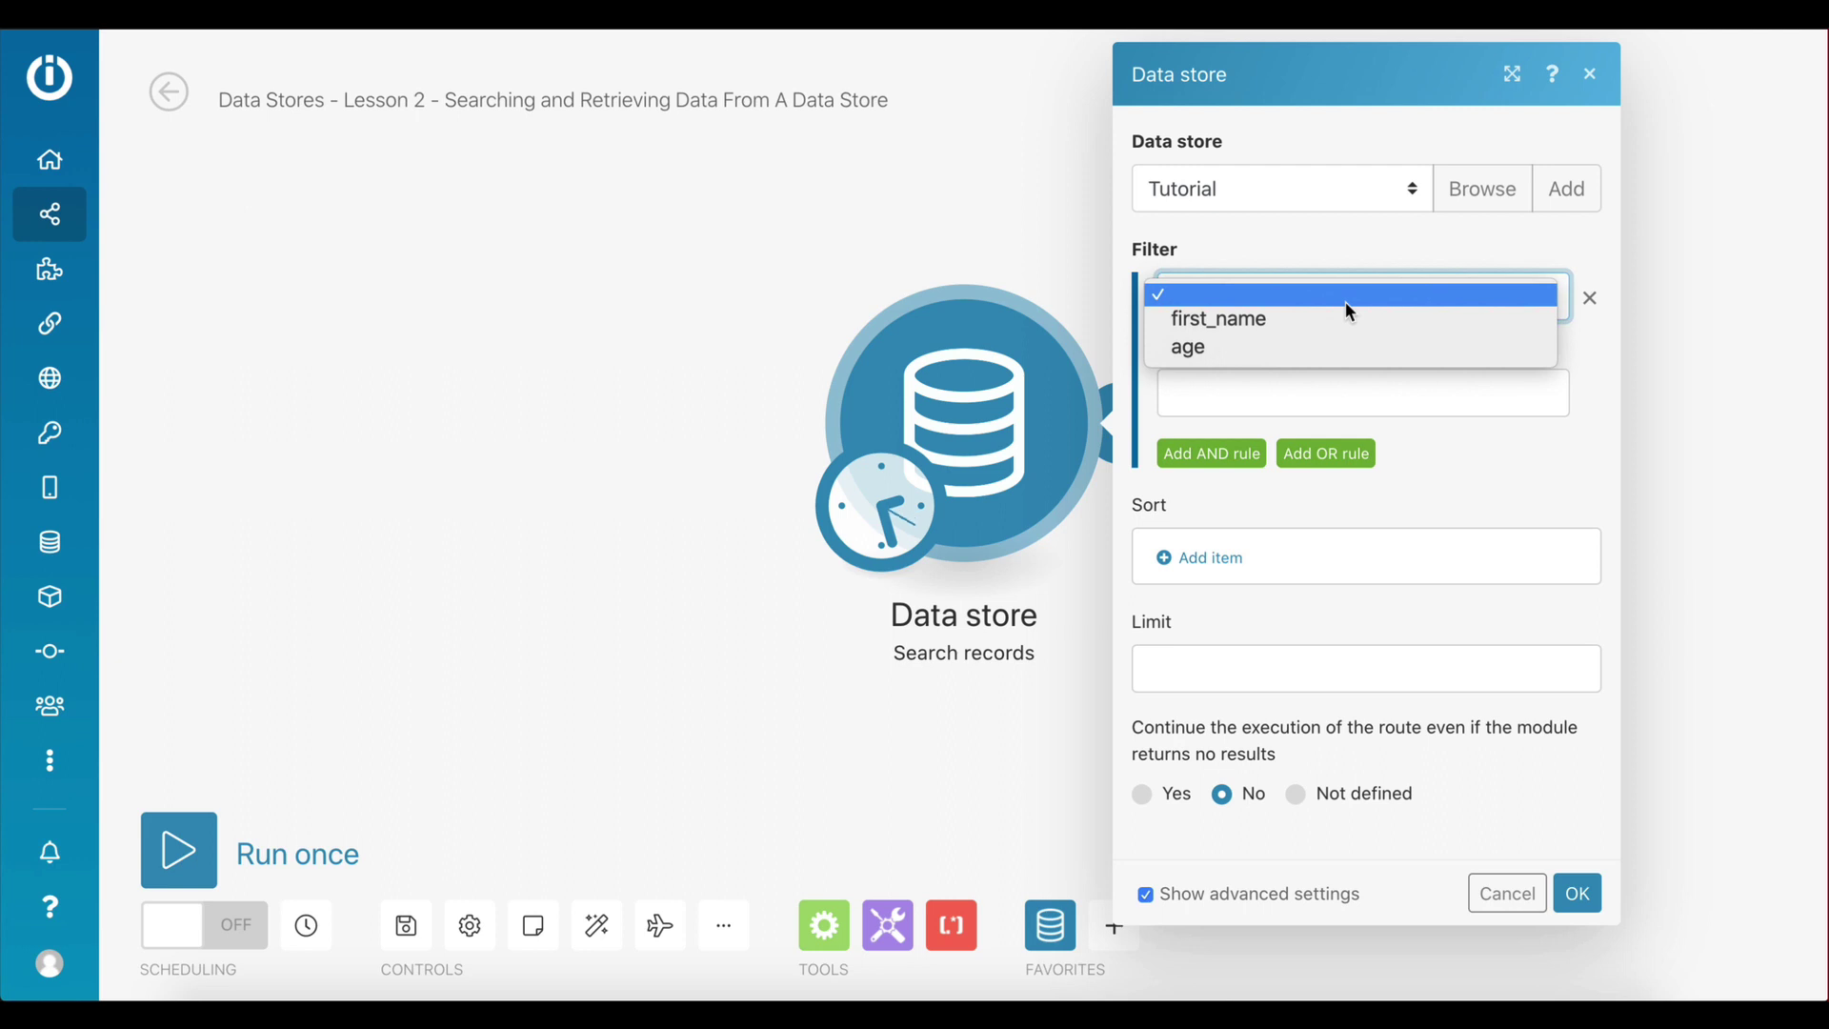
pyautogui.click(1361, 358)
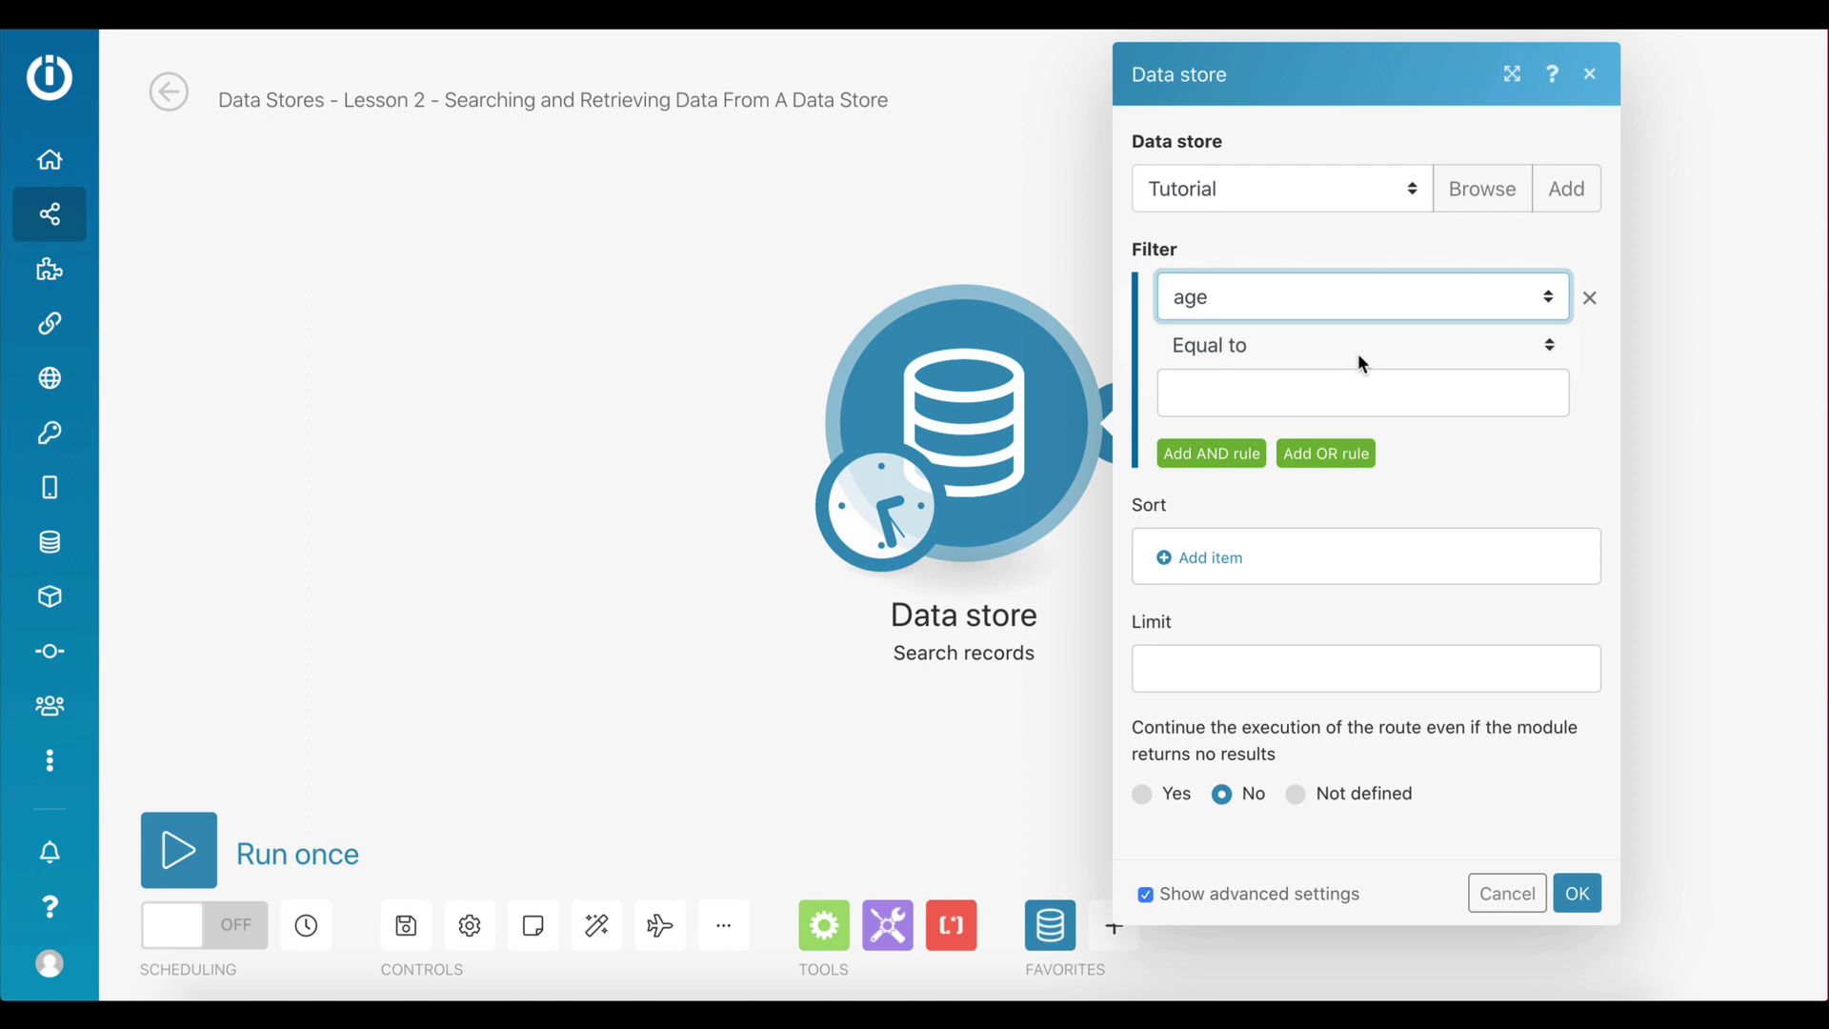
pyautogui.click(1360, 351)
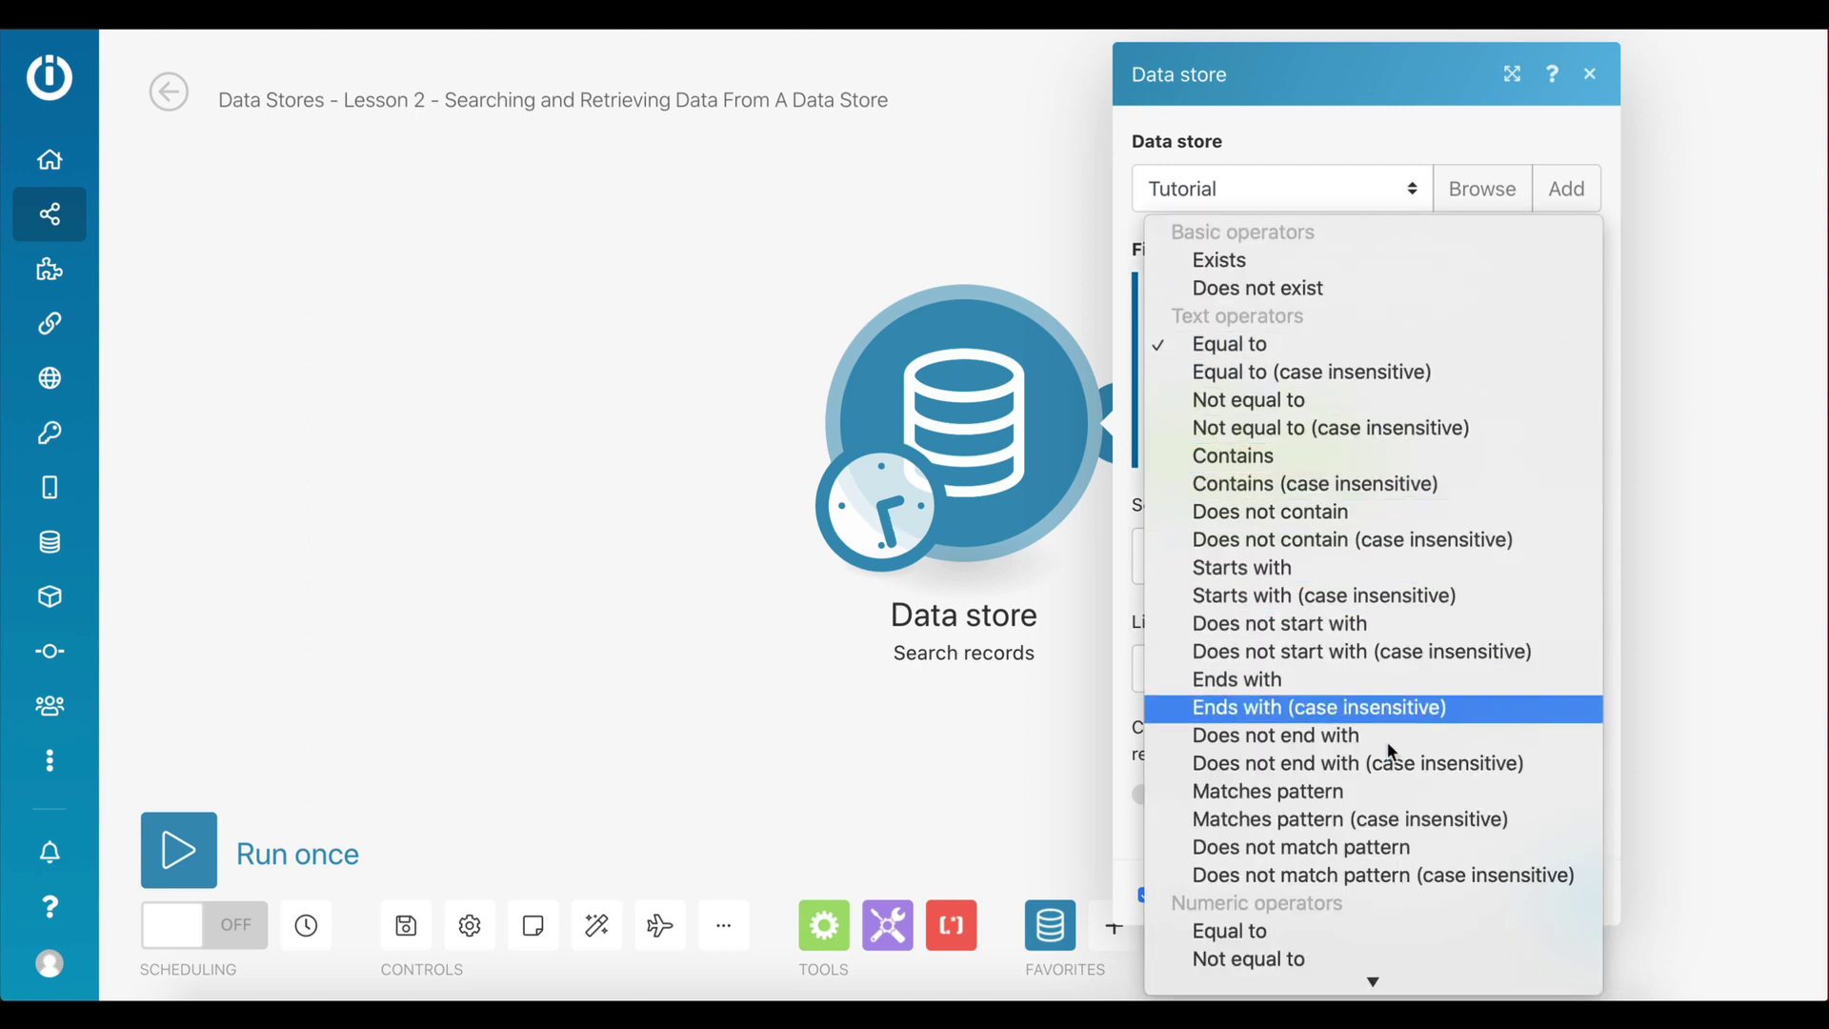
pyautogui.moveTo(1376, 970)
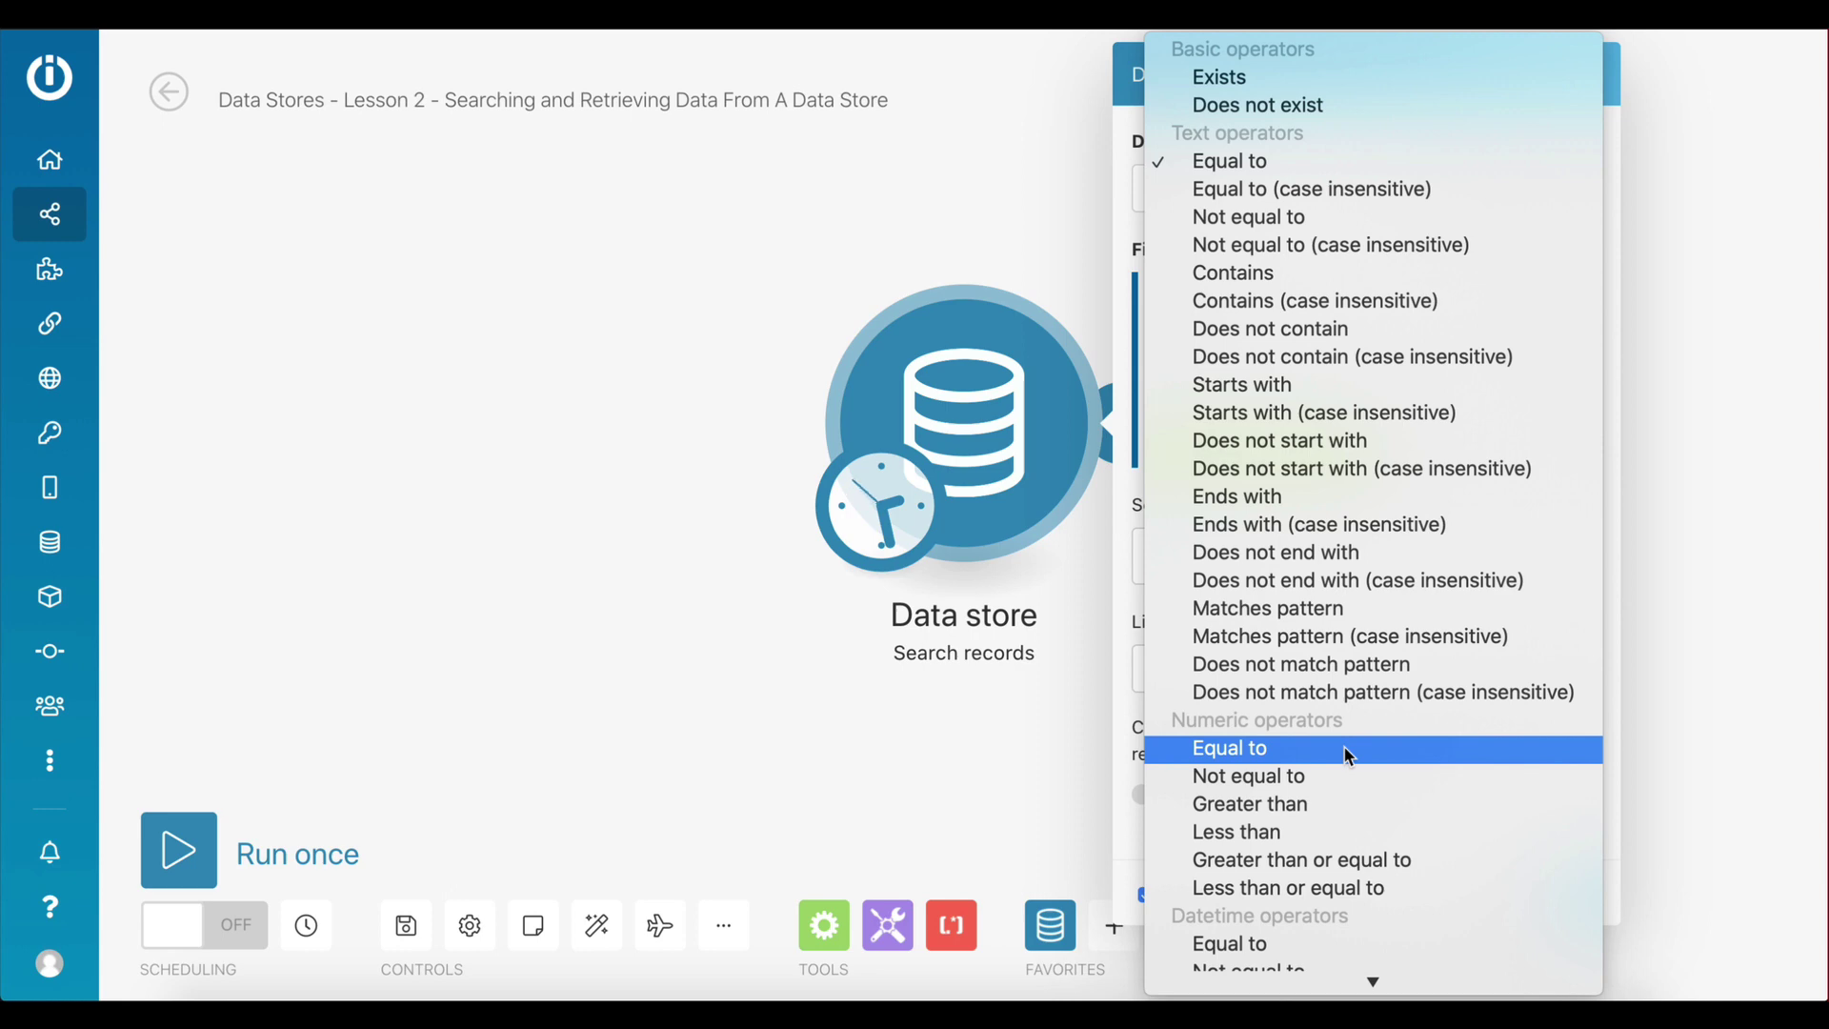
pyautogui.click(1246, 747)
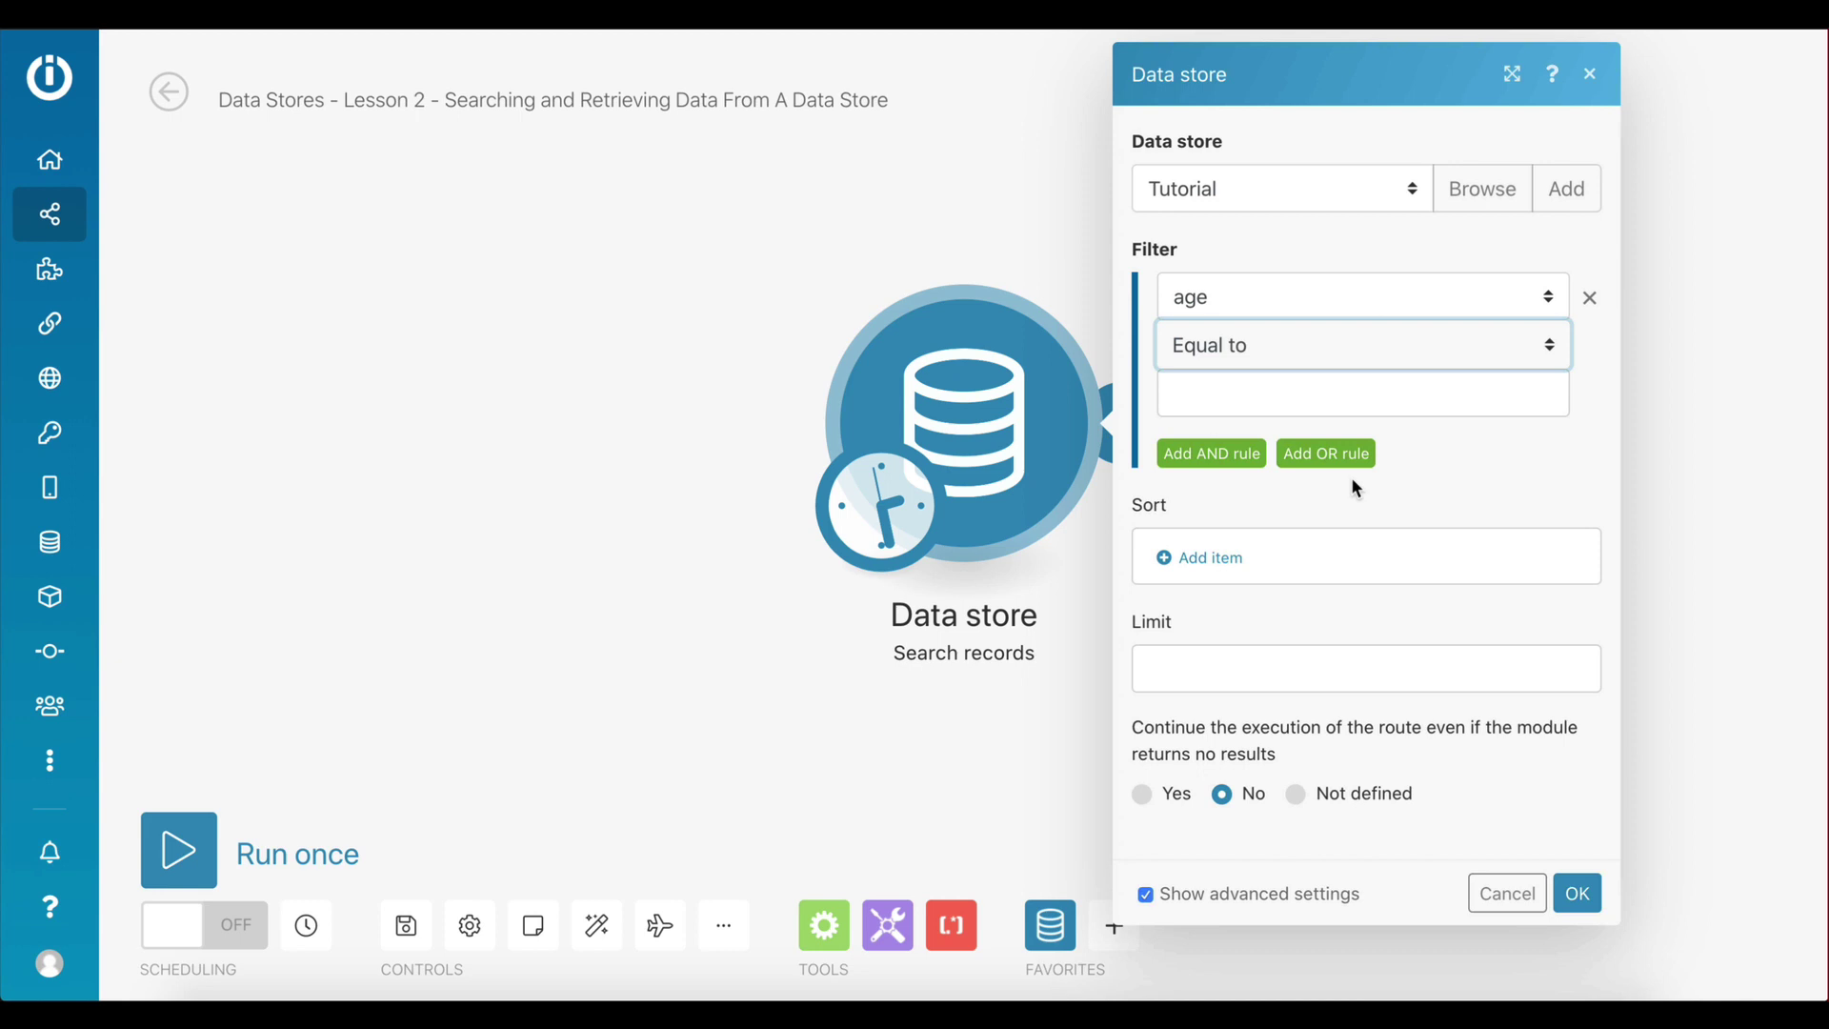
# Enter 30 as the age filter value and confirm the Search records settings with OK
pyautogui.click(1372, 402)
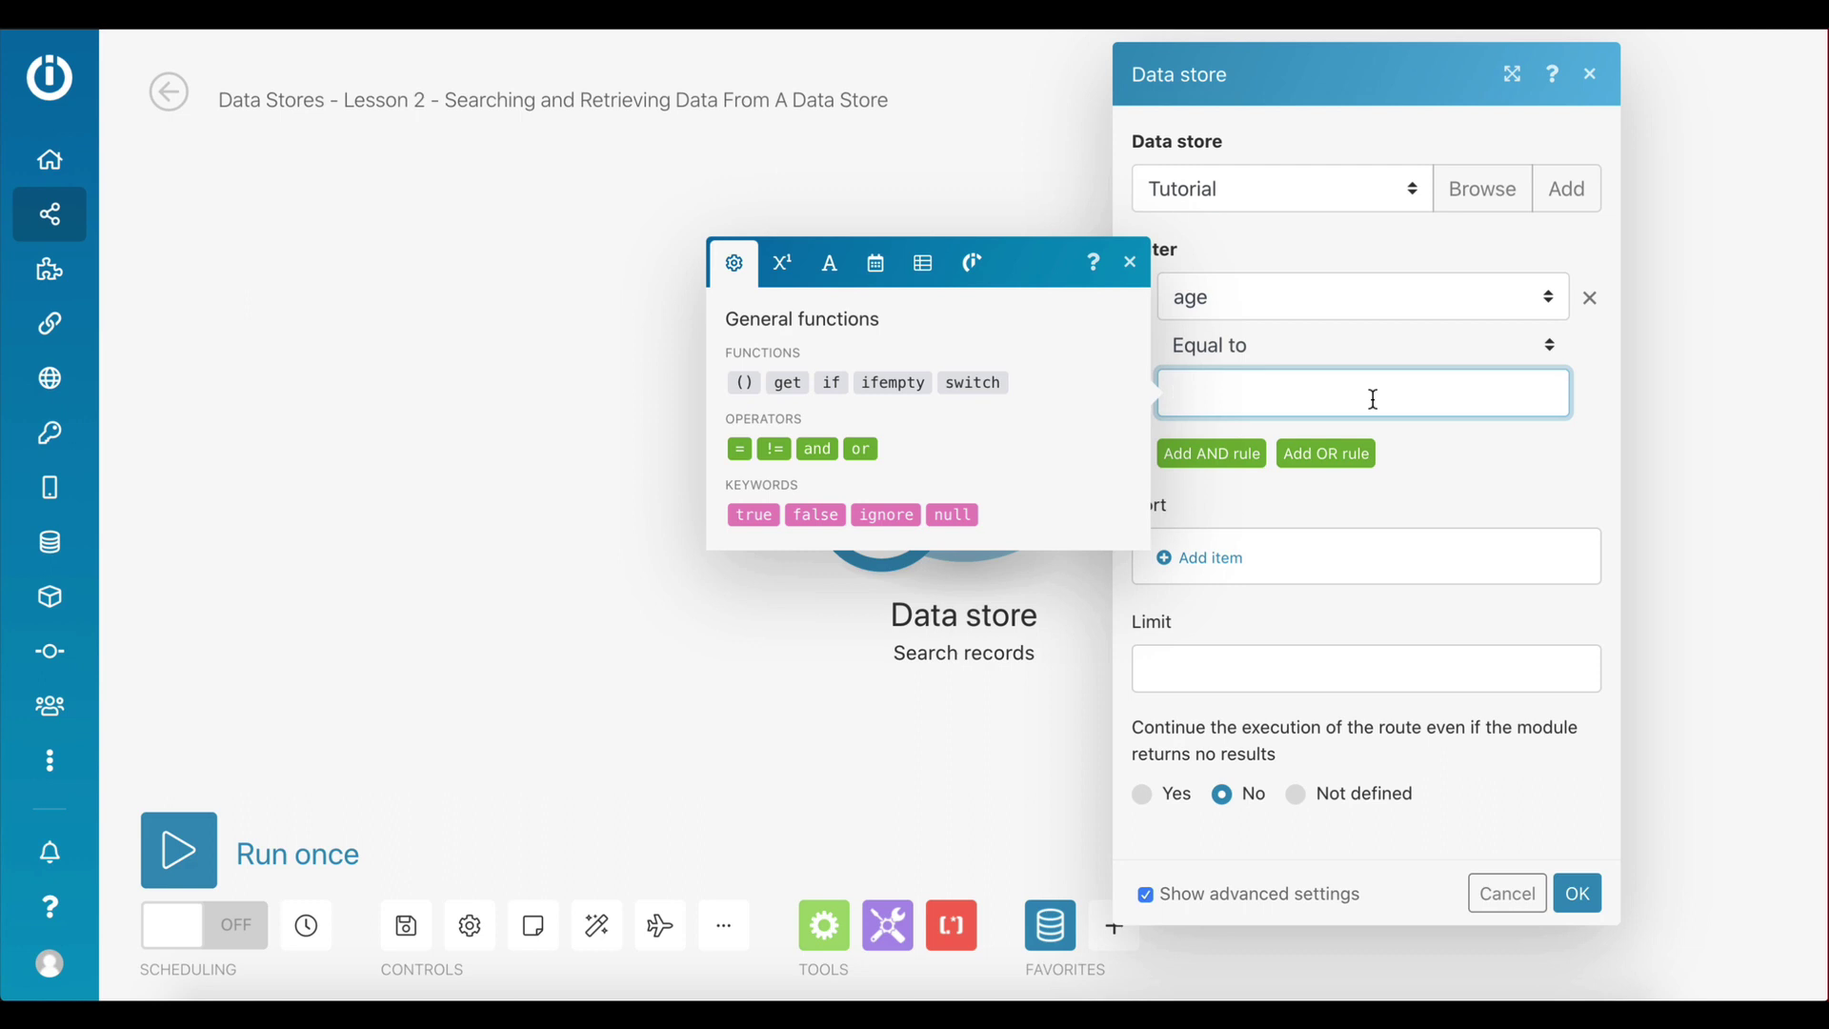
pyautogui.write('30')
pyautogui.click(1416, 483)
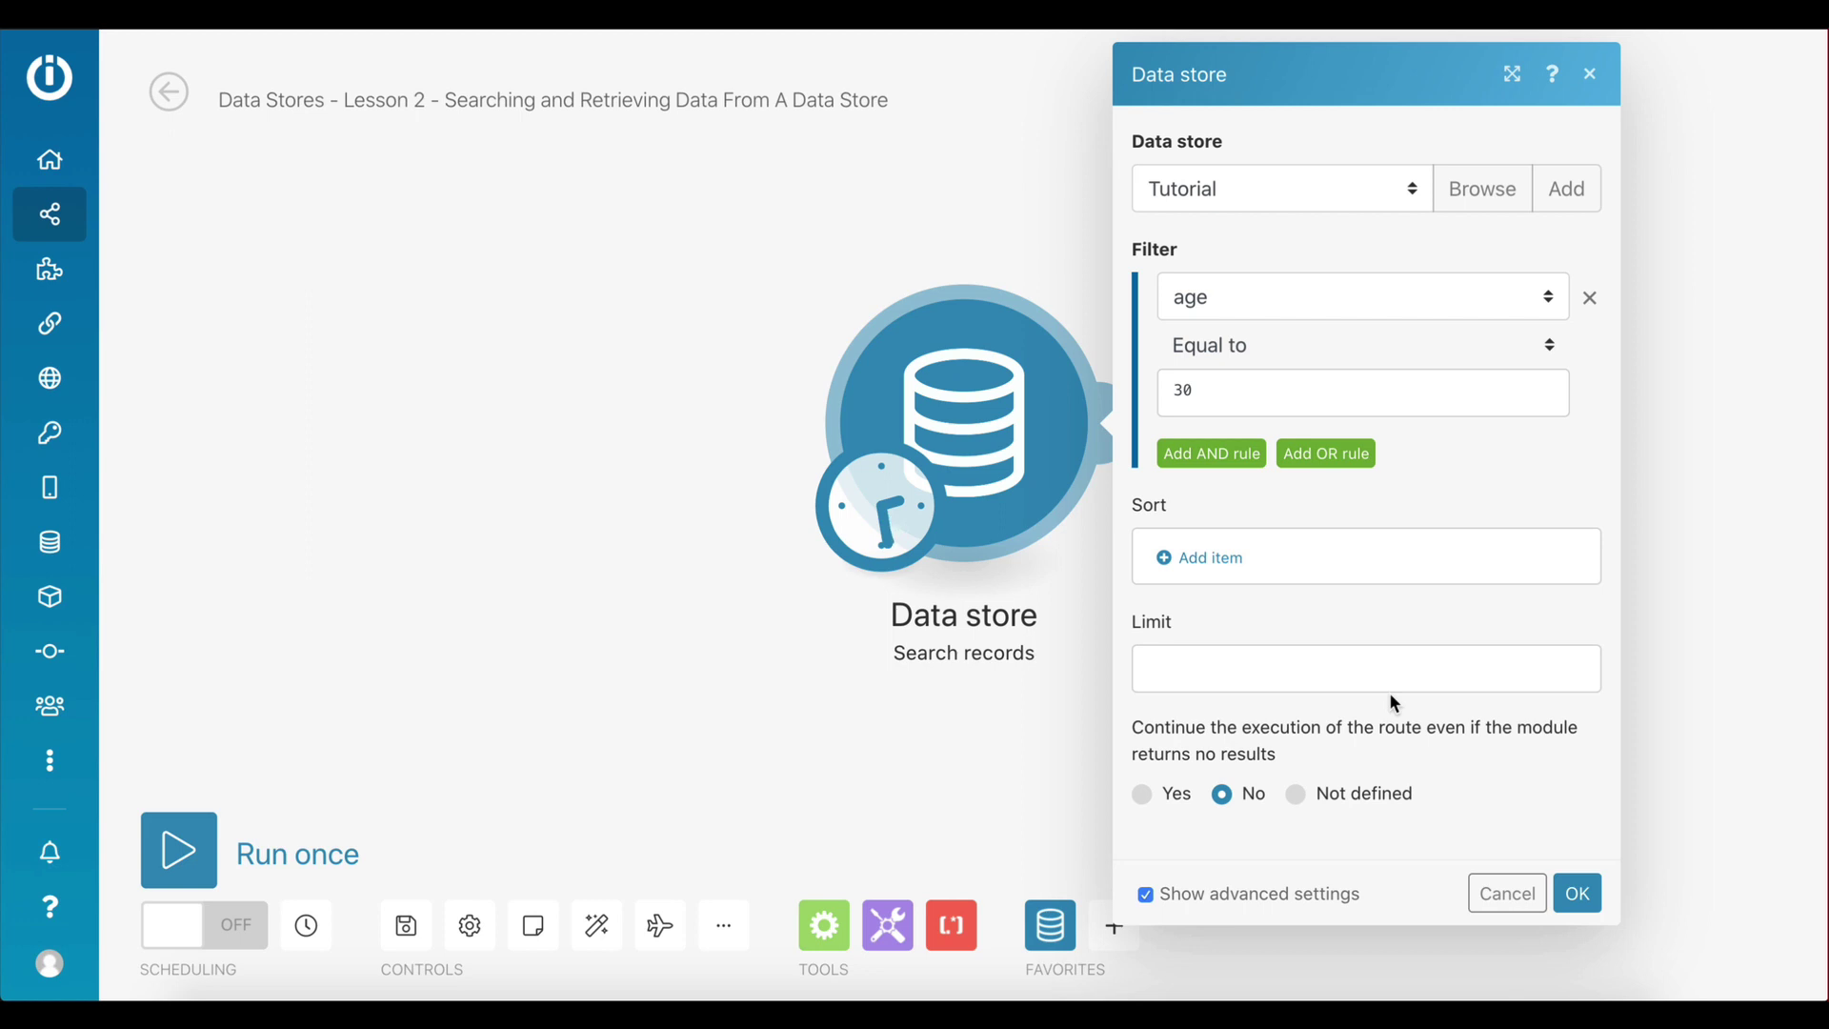
pyautogui.click(1578, 896)
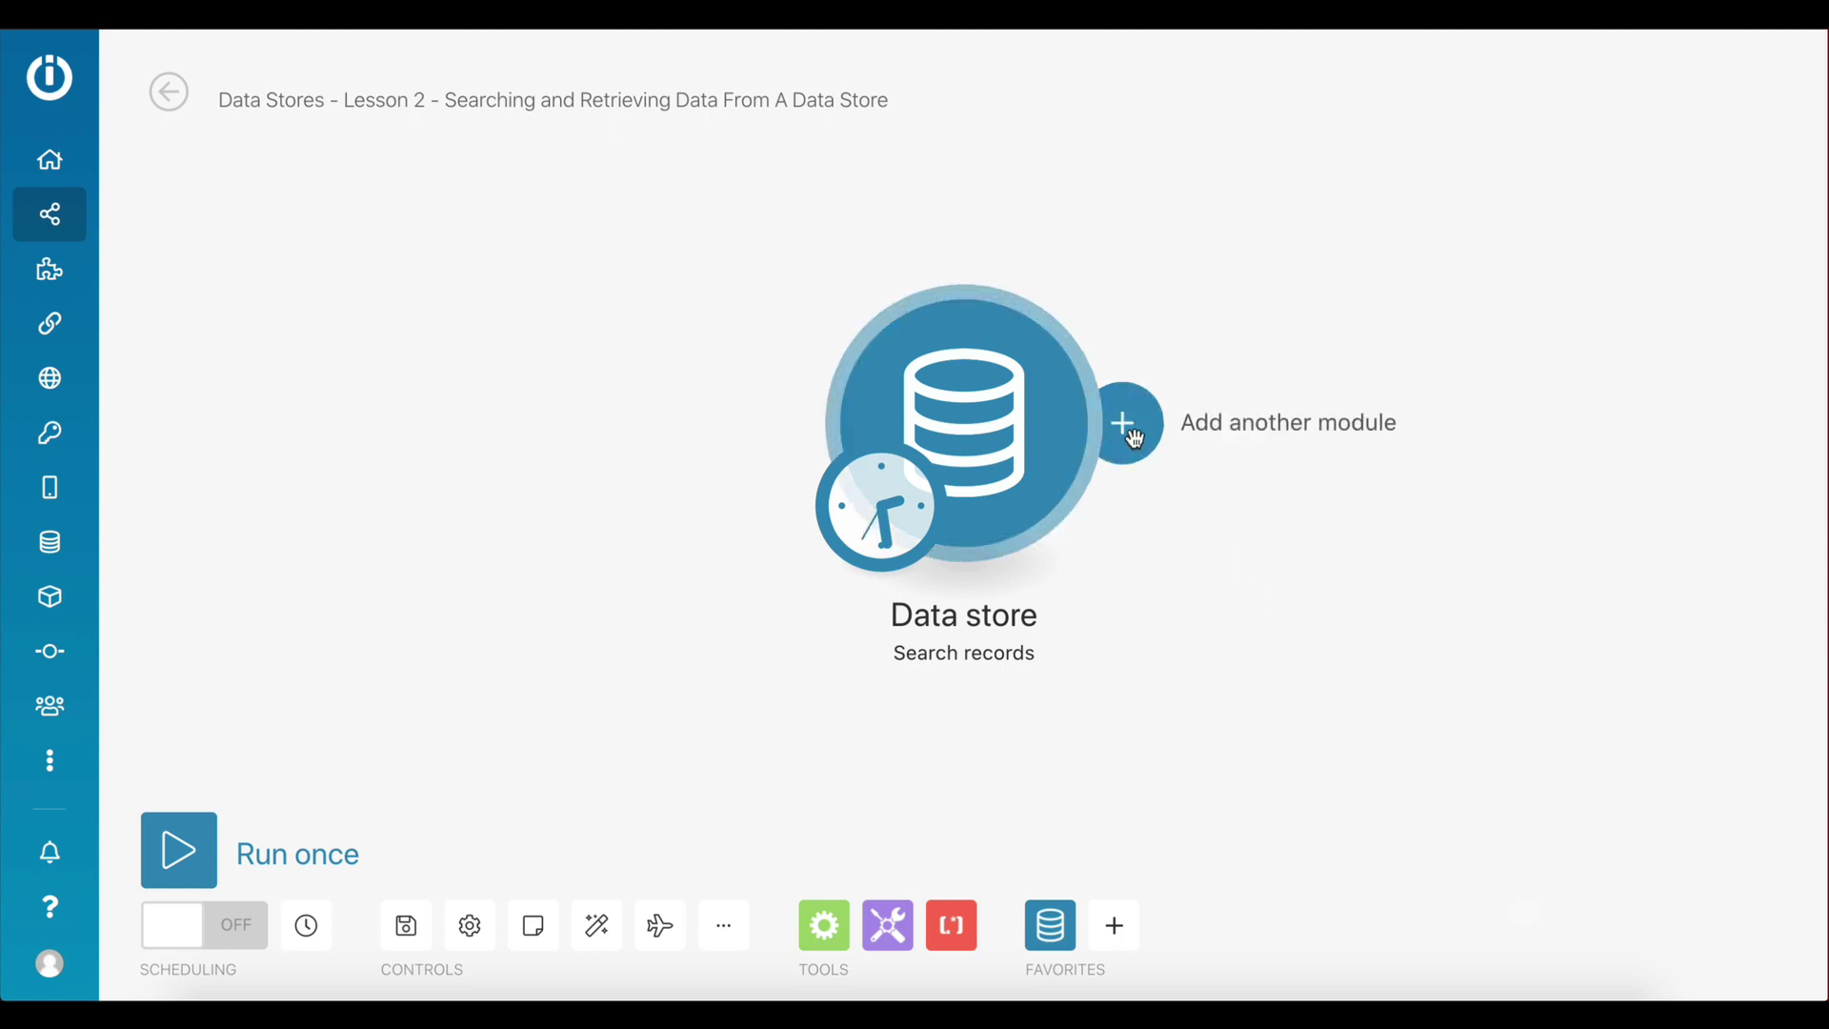
# Append a Google Sheets Add a Row module after the data store search
pyautogui.click(1132, 434)
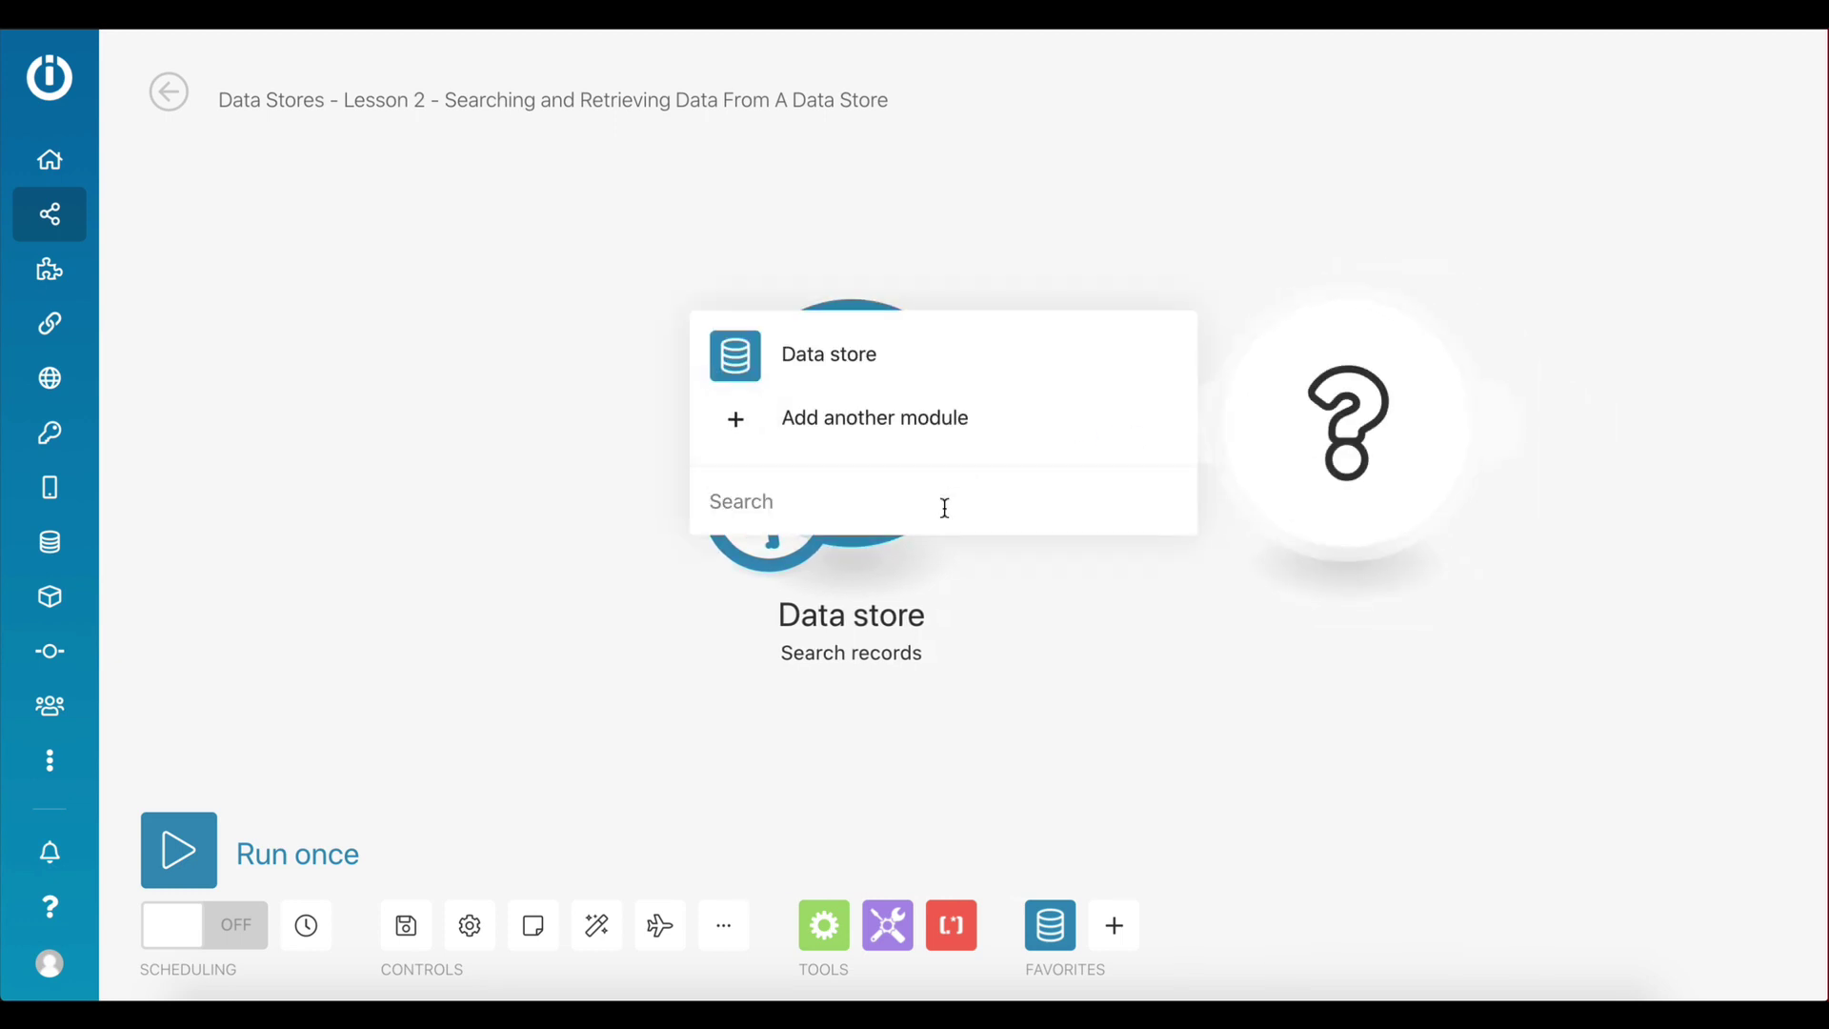
pyautogui.write('google sheet')
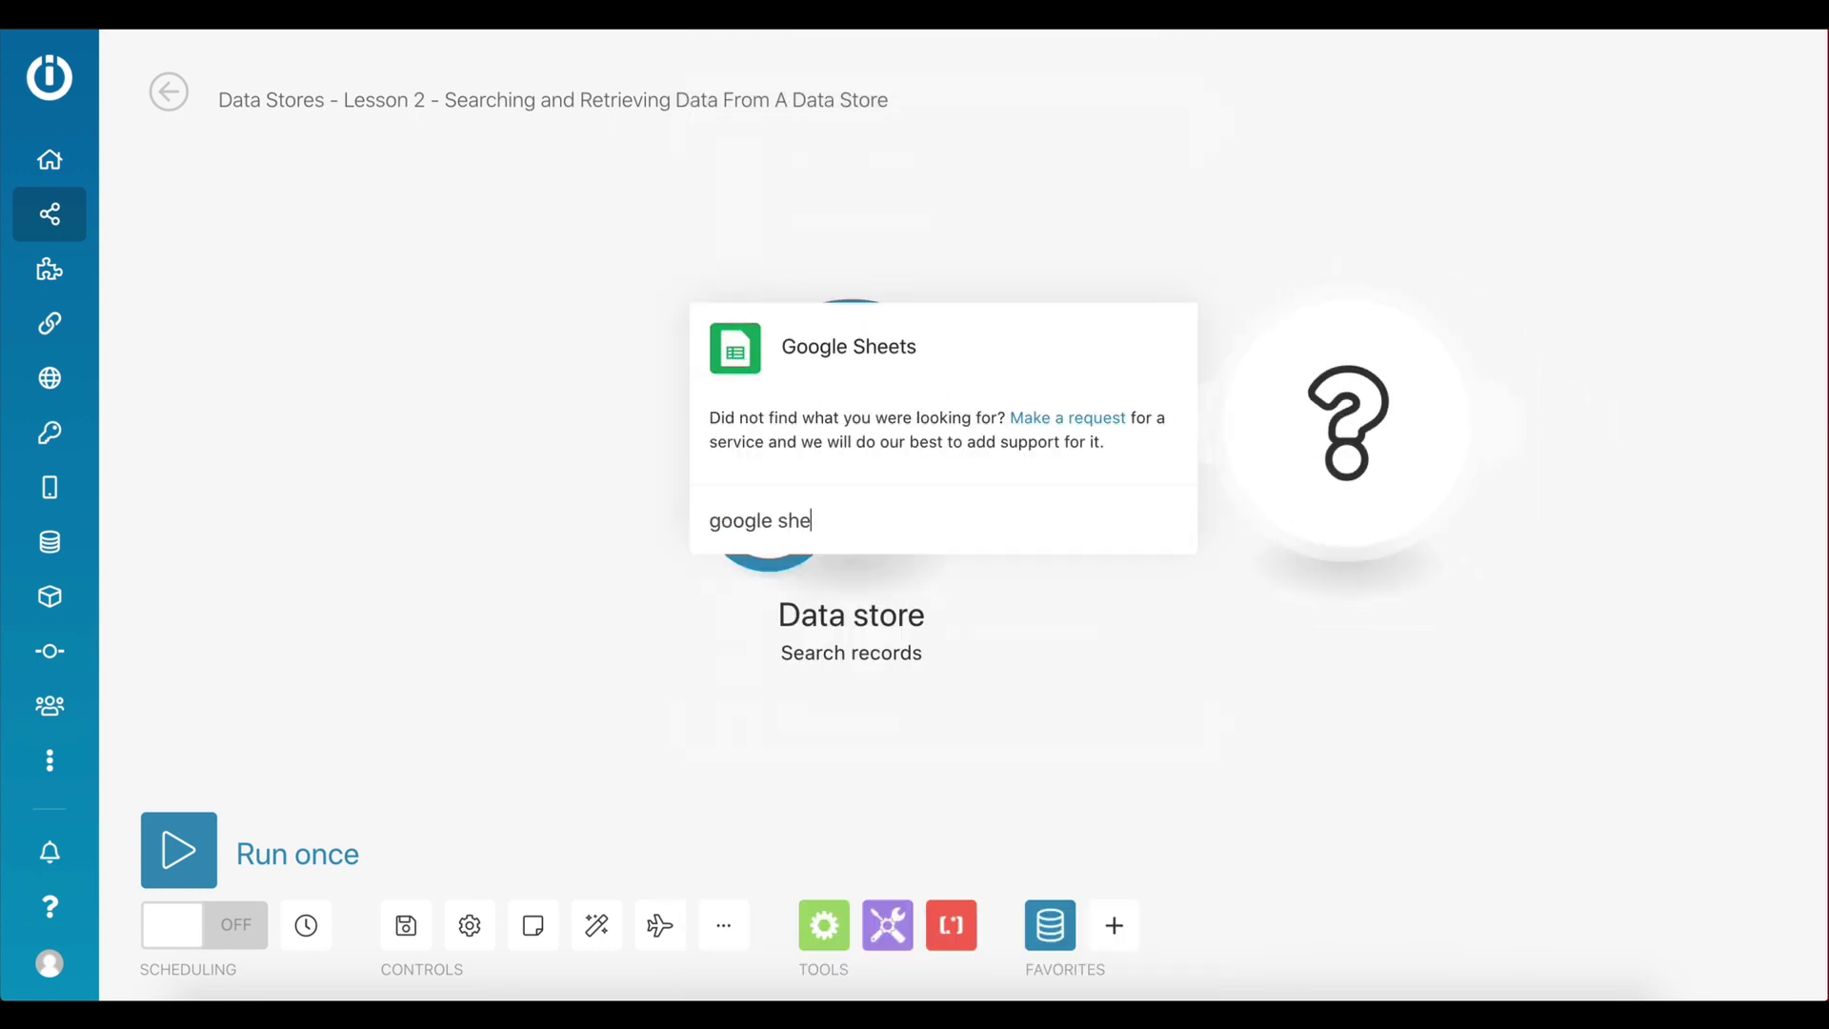
pyautogui.click(731, 354)
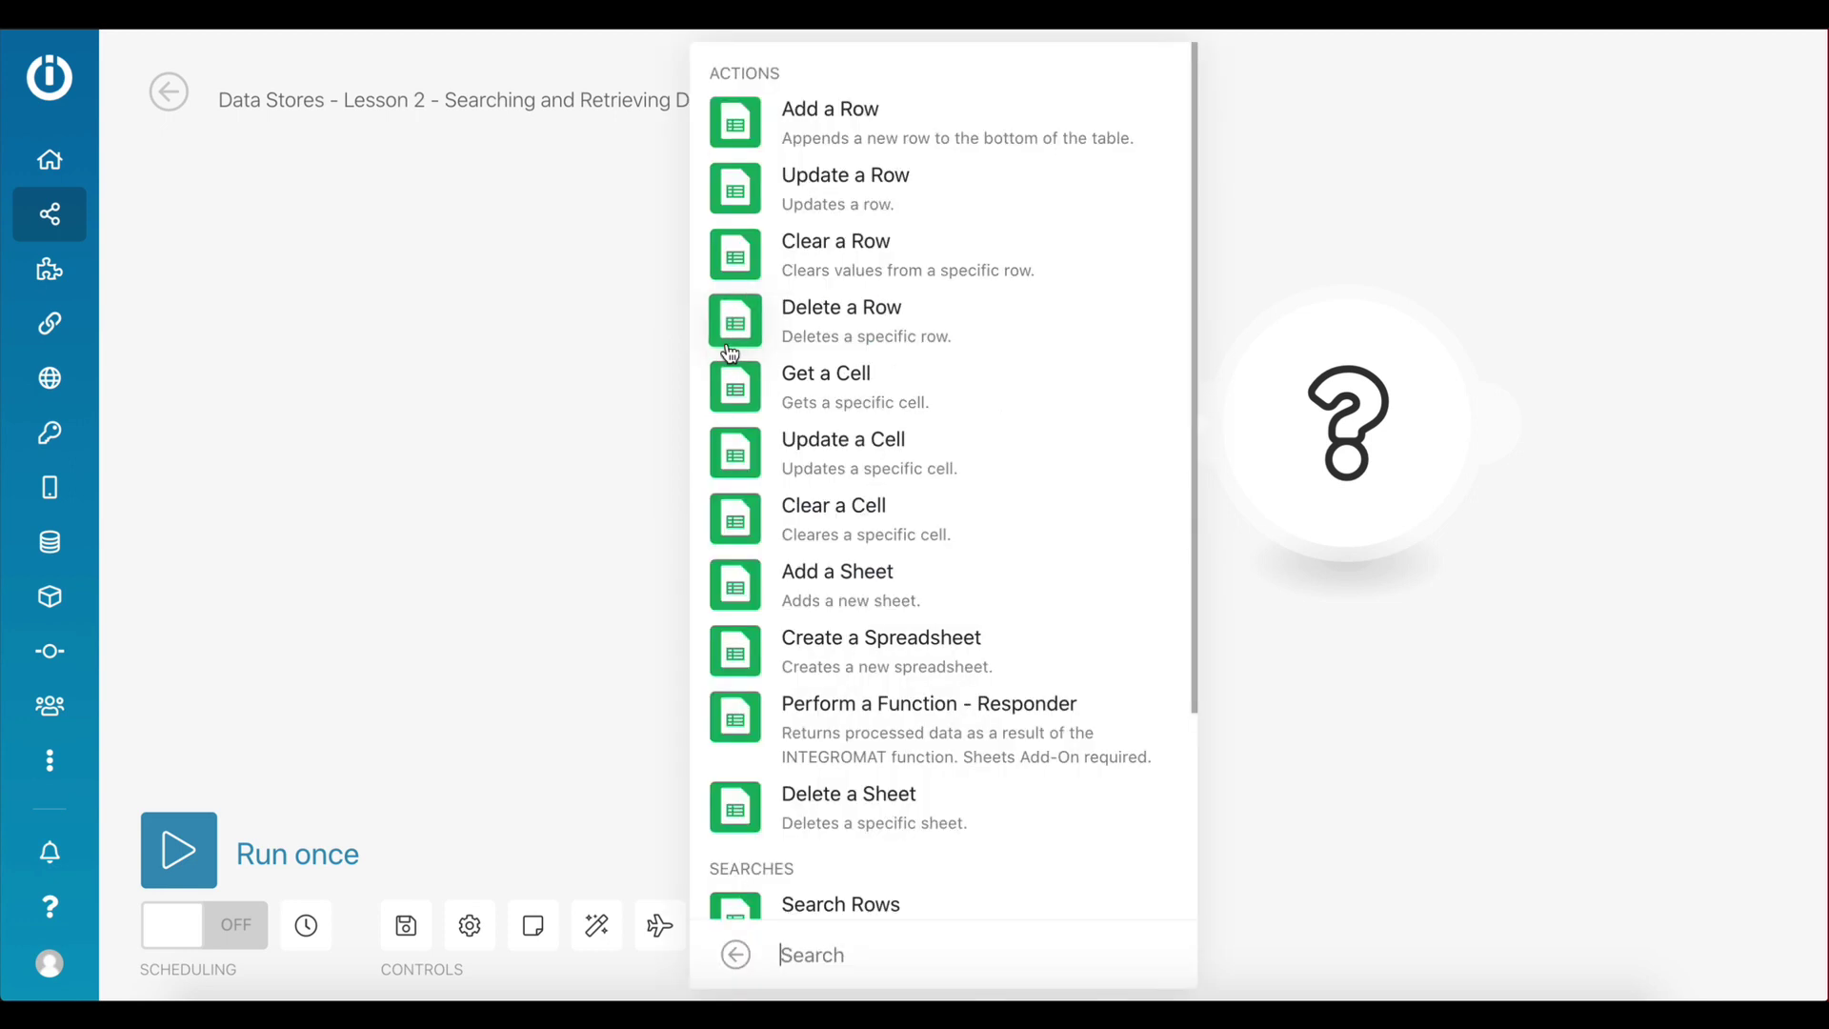
pyautogui.click(740, 141)
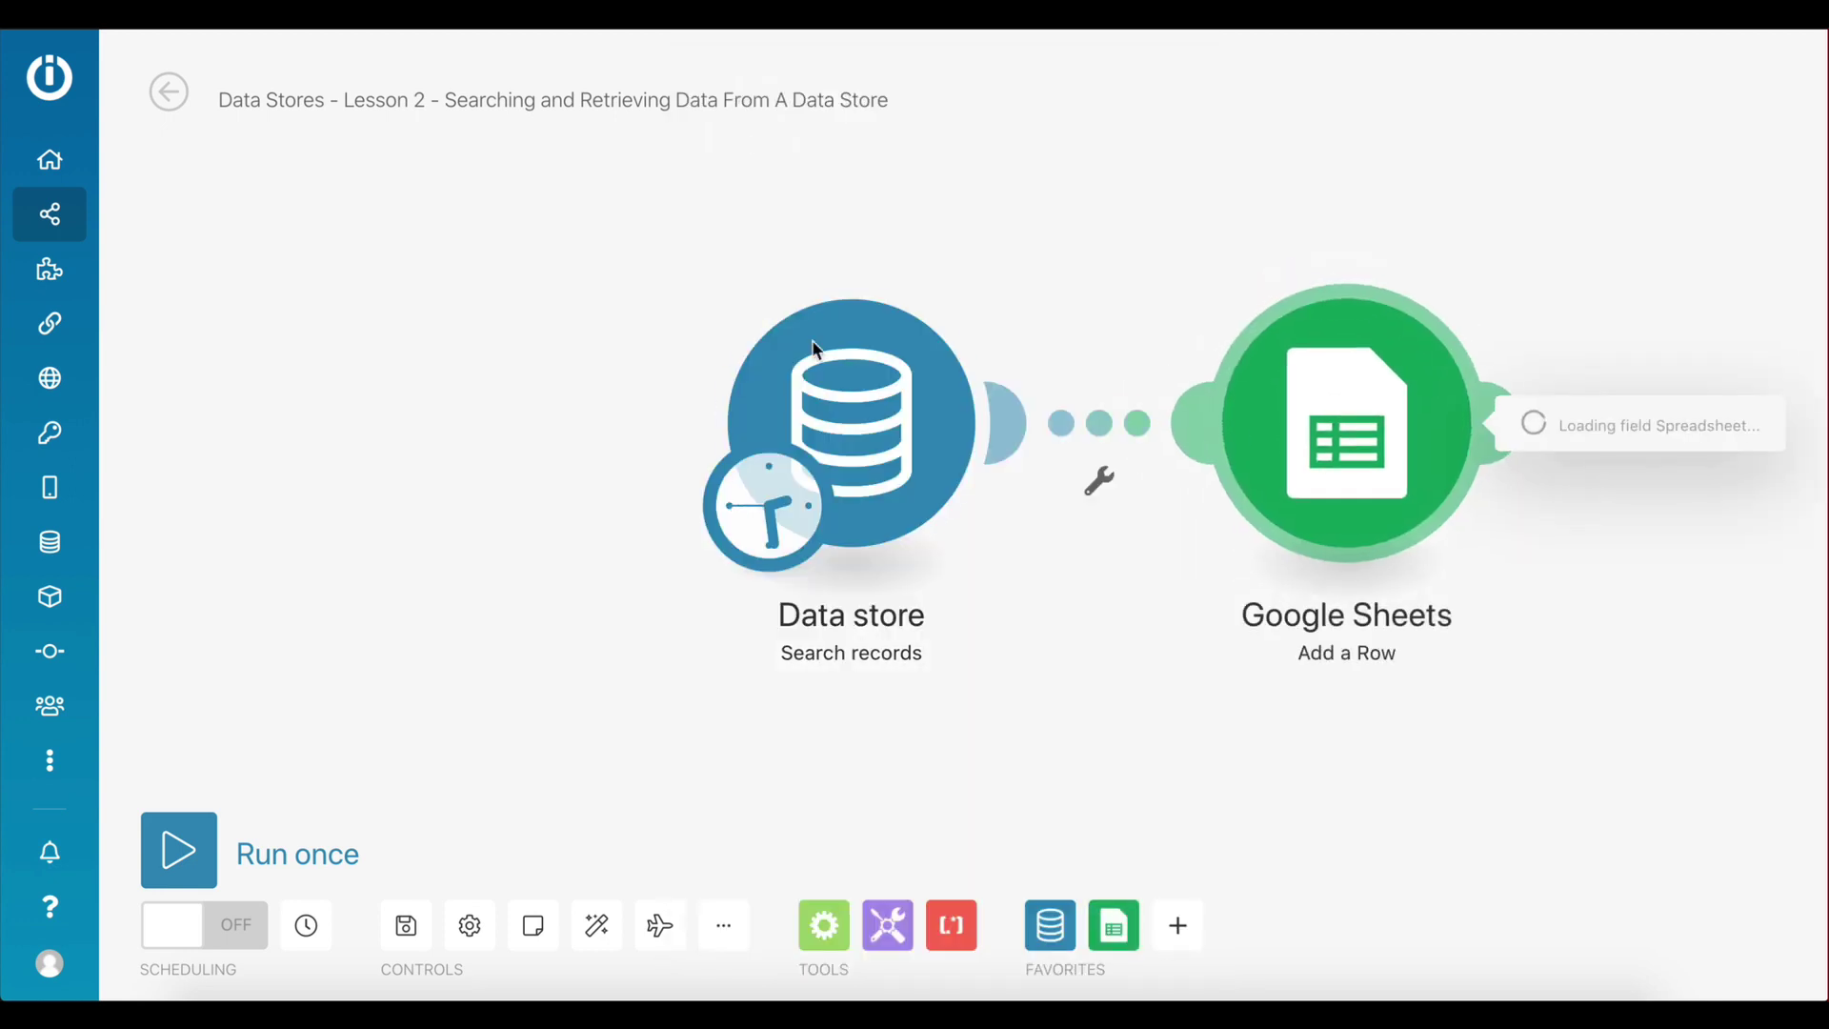
pyautogui.click(591, 951)
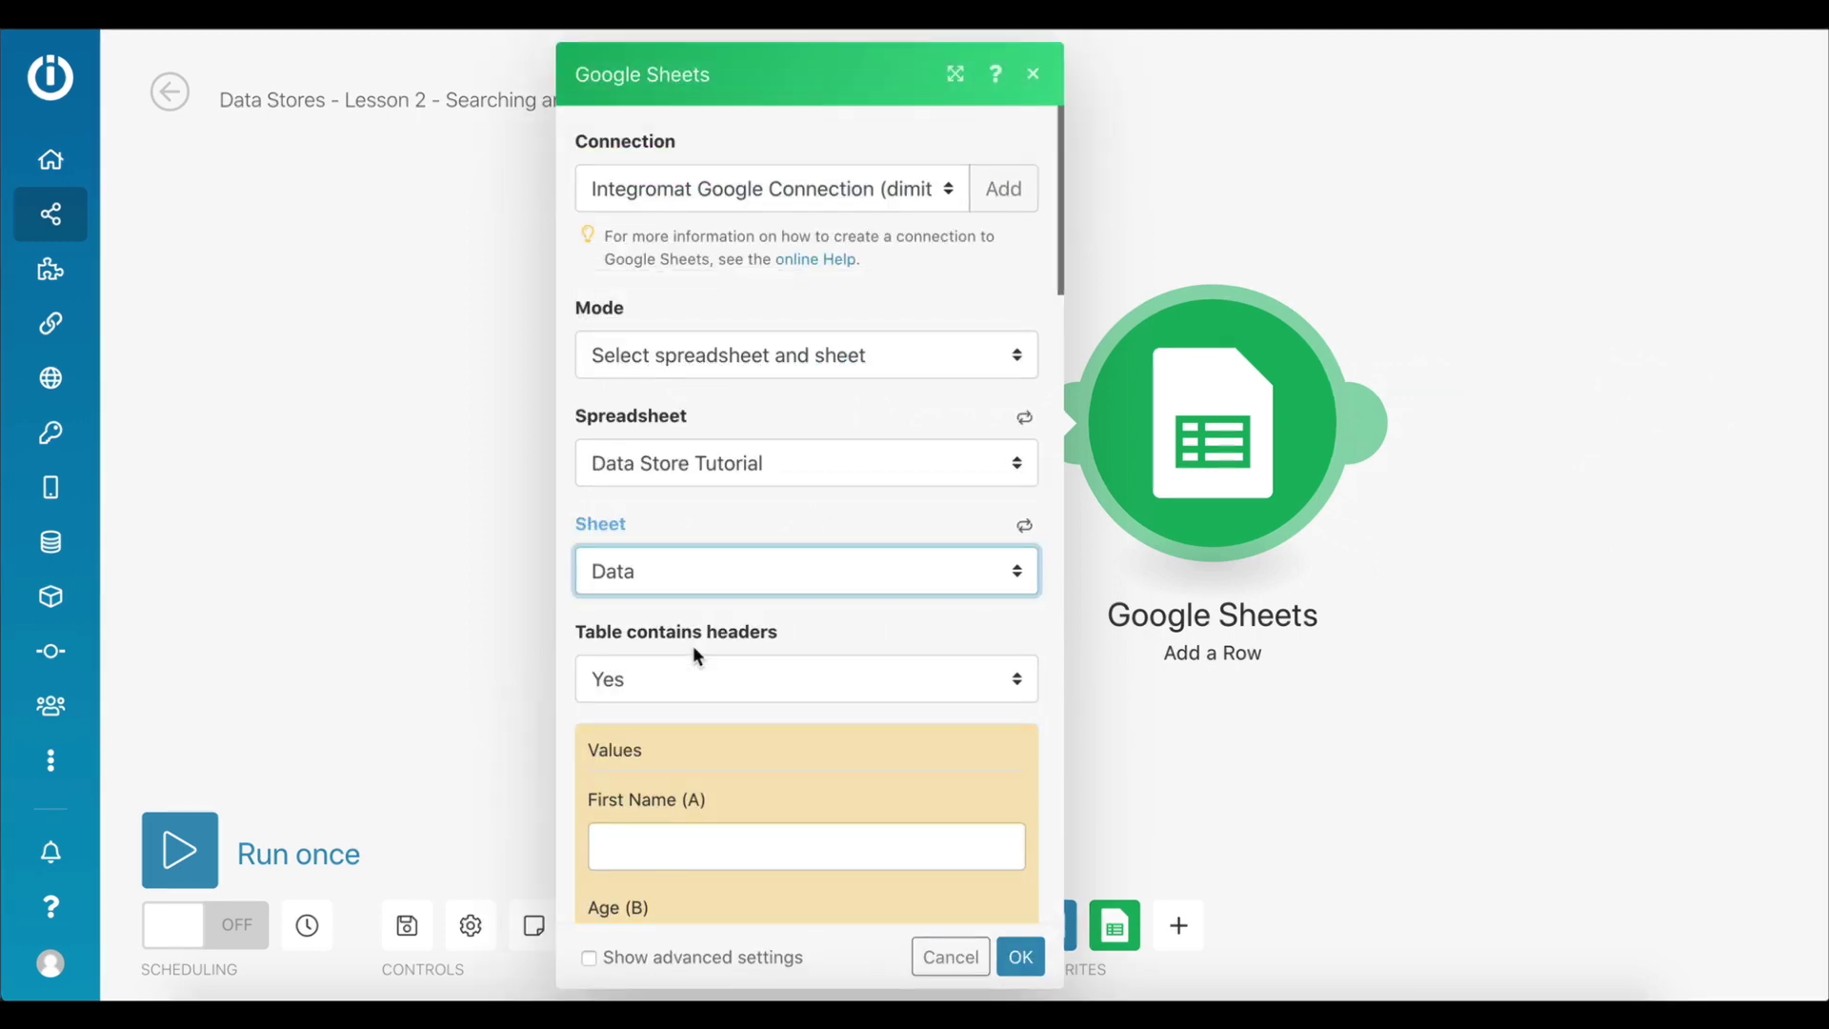
pyautogui.scroll(-5, 694, 653)
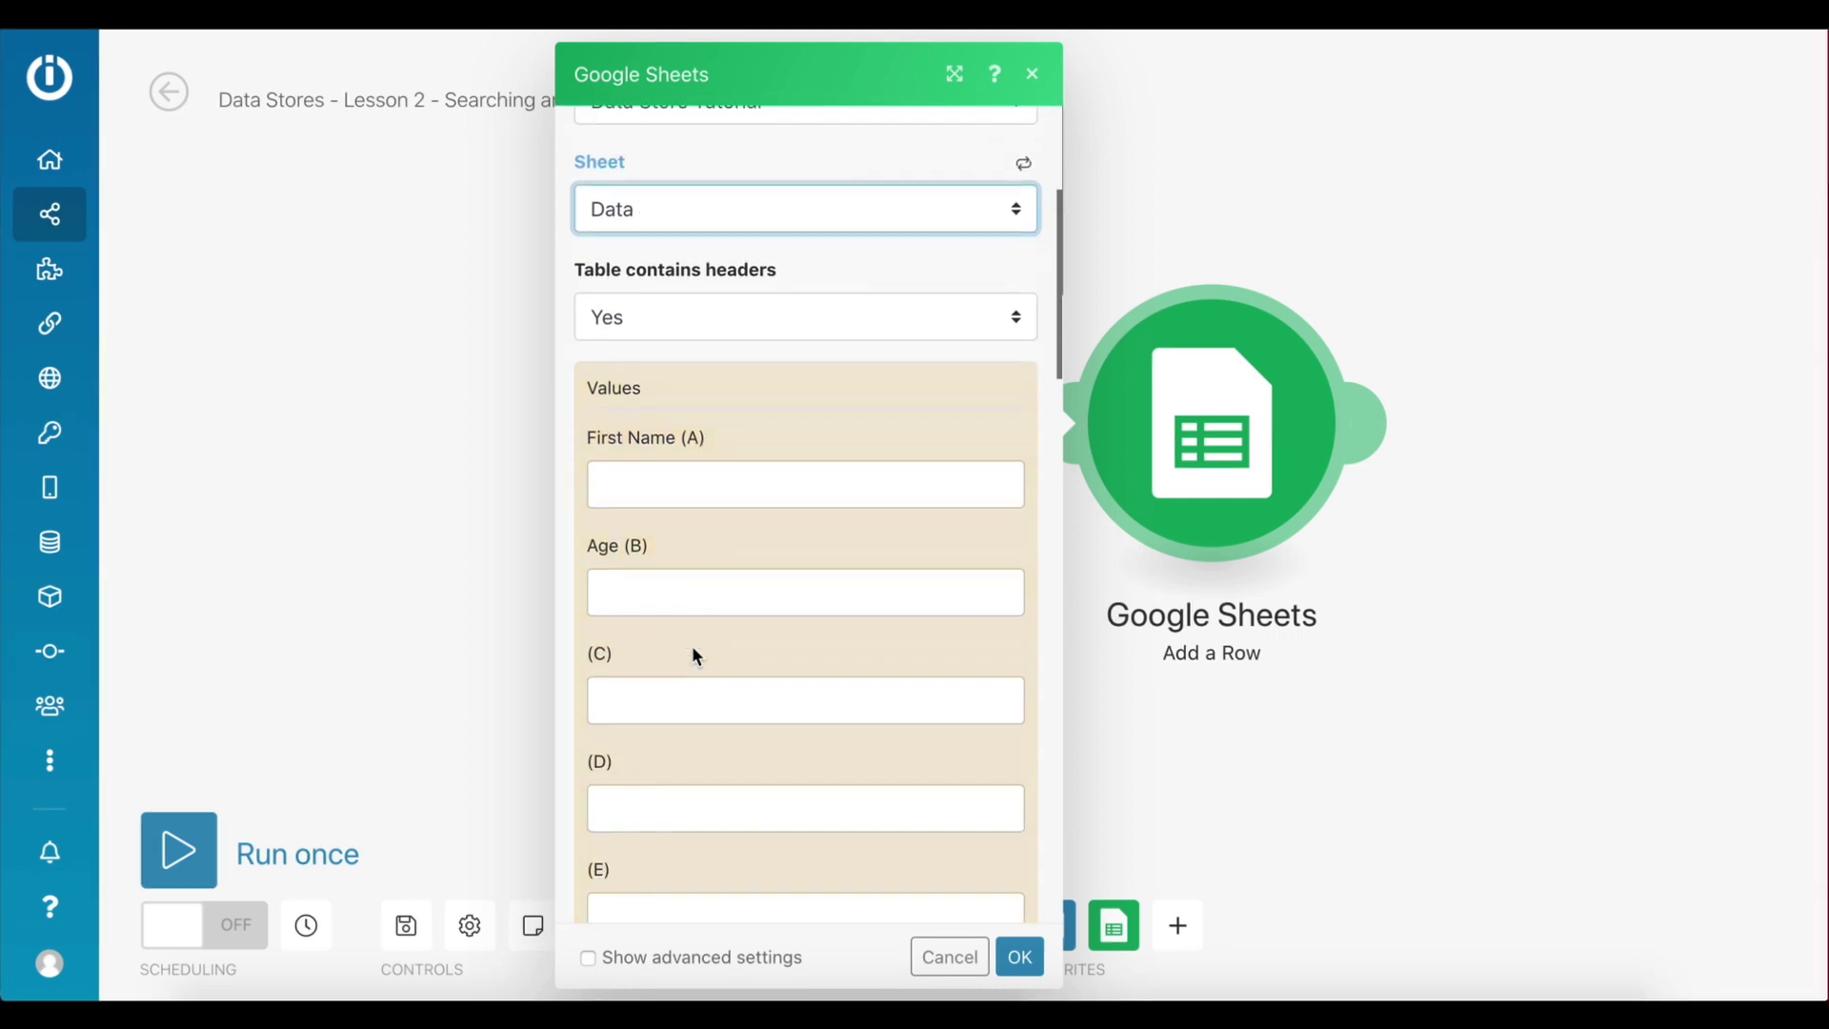
pyautogui.scroll(1, 694, 648)
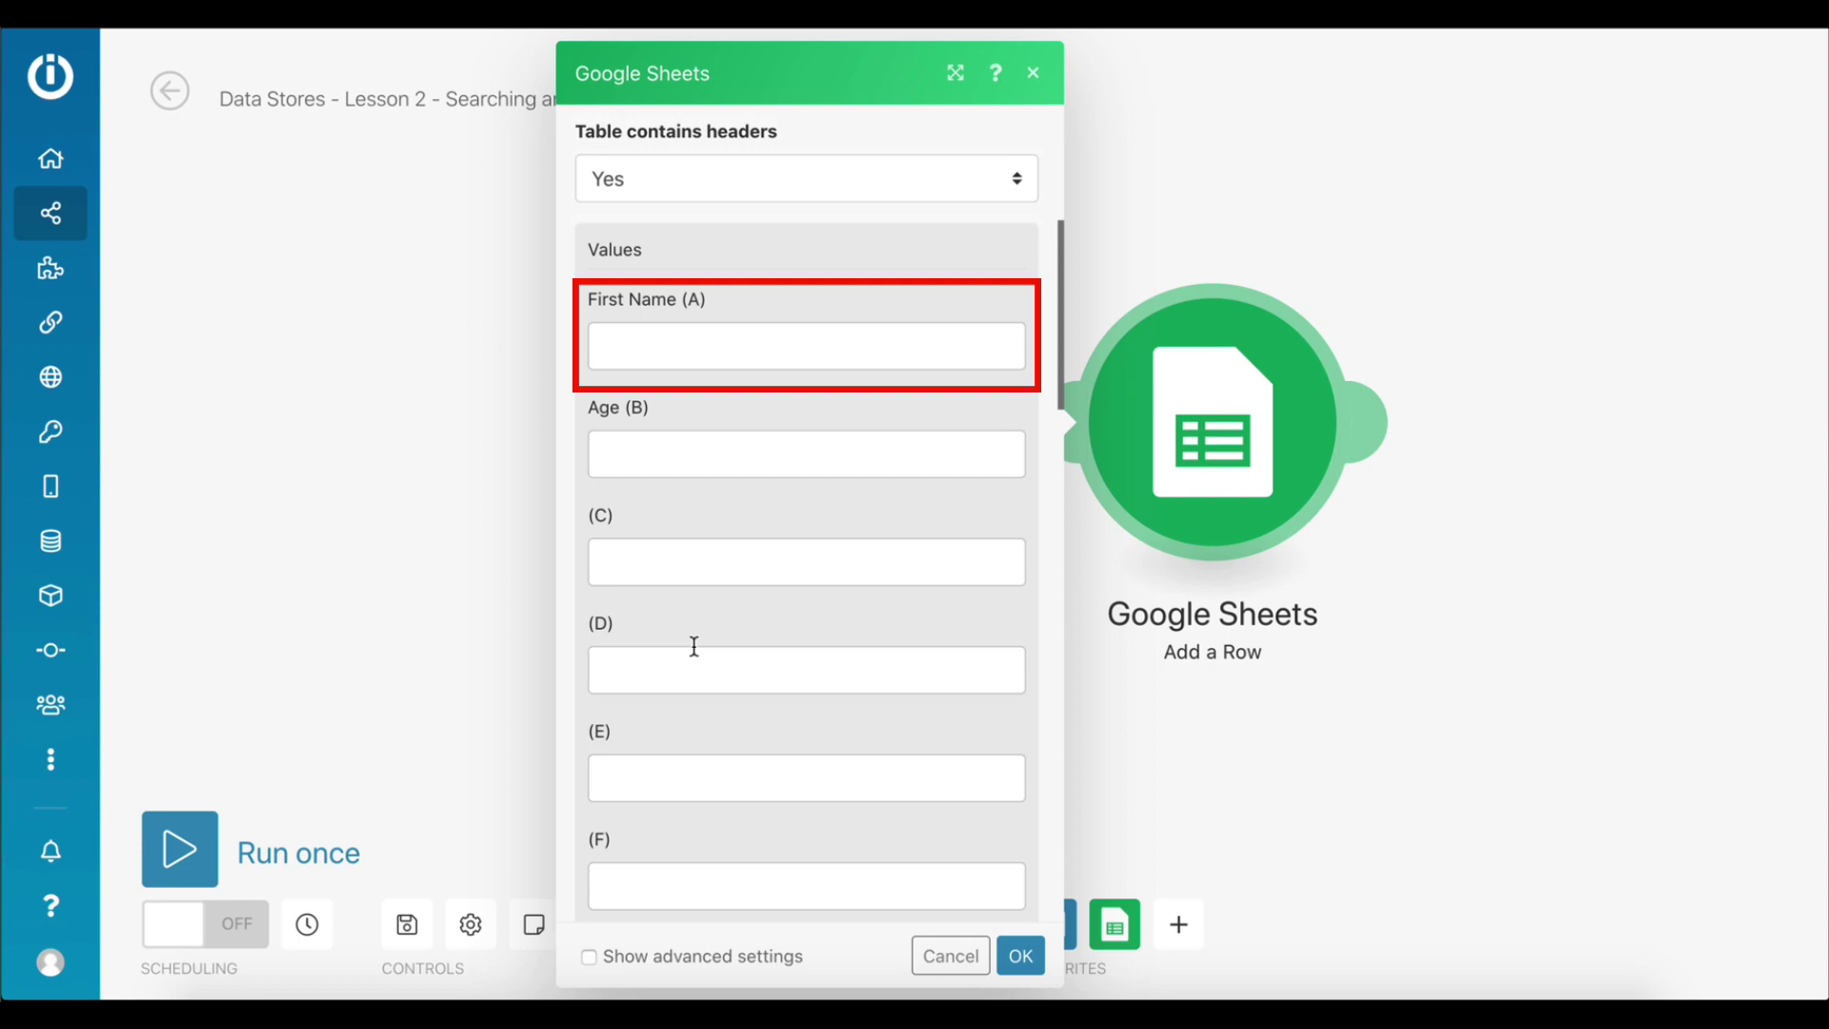
# Map the record's first_name to First Name (A) and age to Age (B)
pyautogui.click(686, 348)
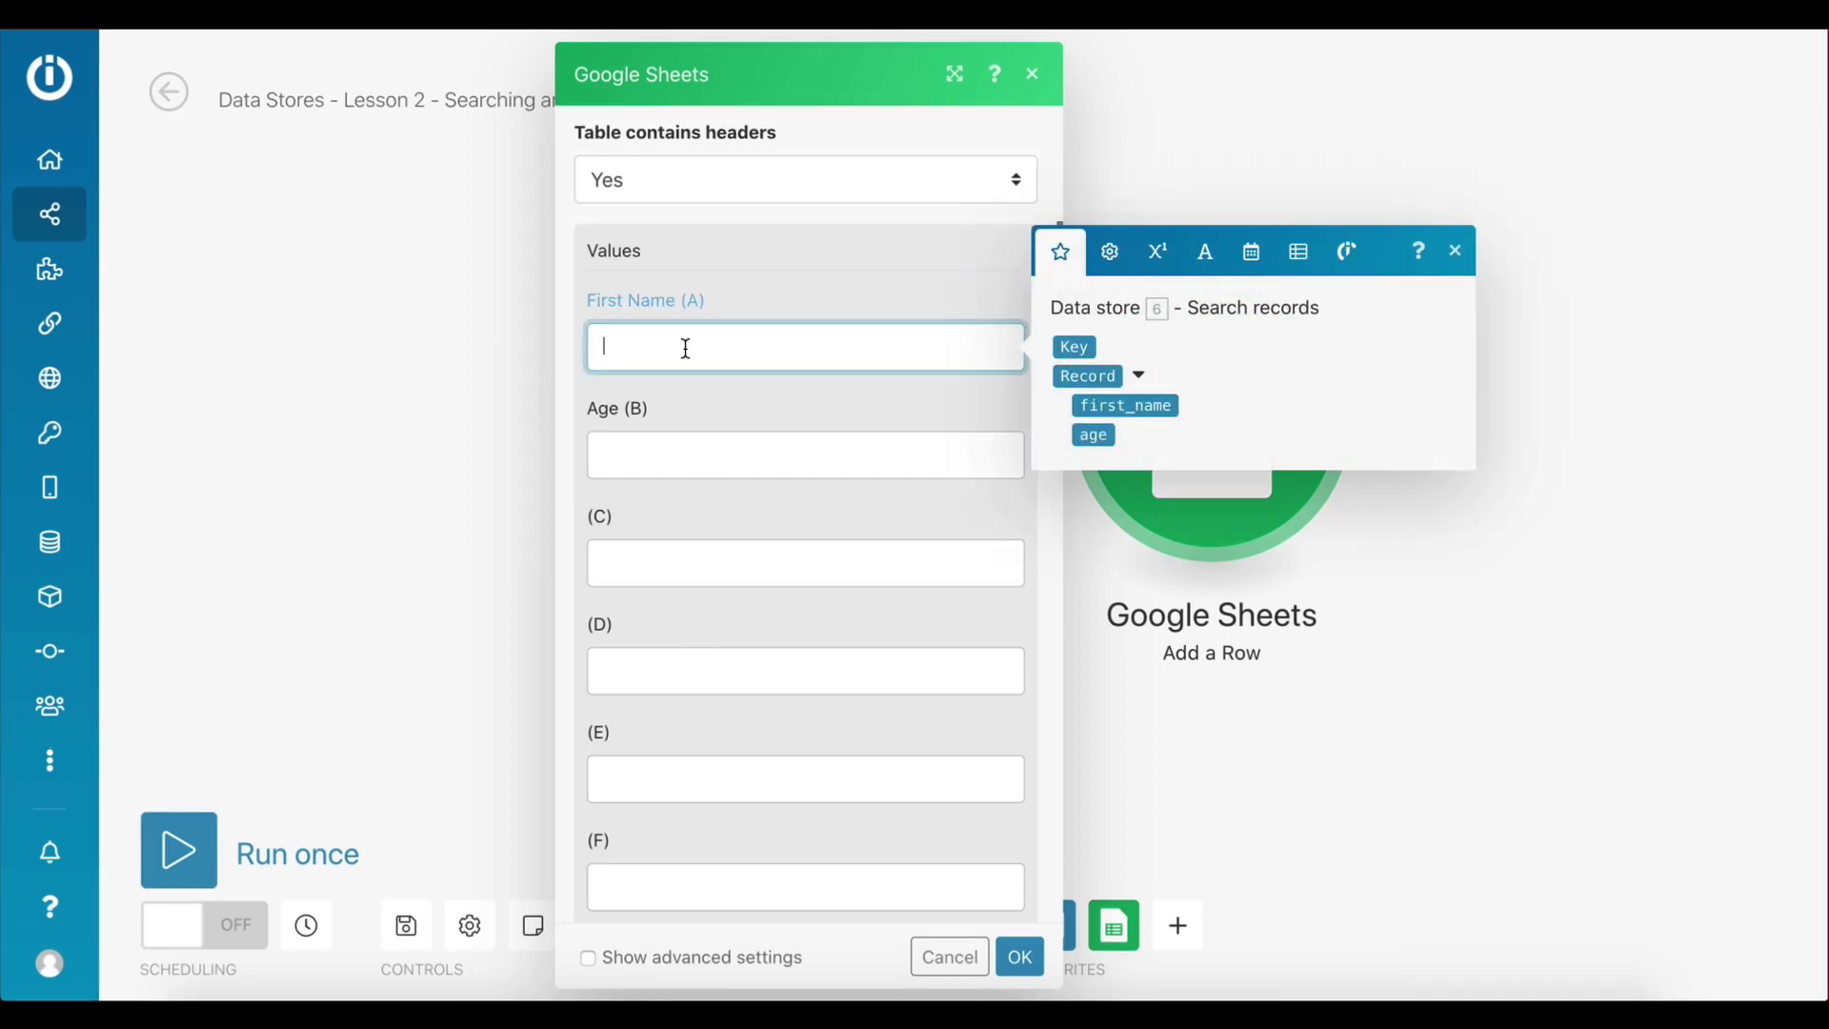
pyautogui.click(1124, 406)
pyautogui.click(724, 449)
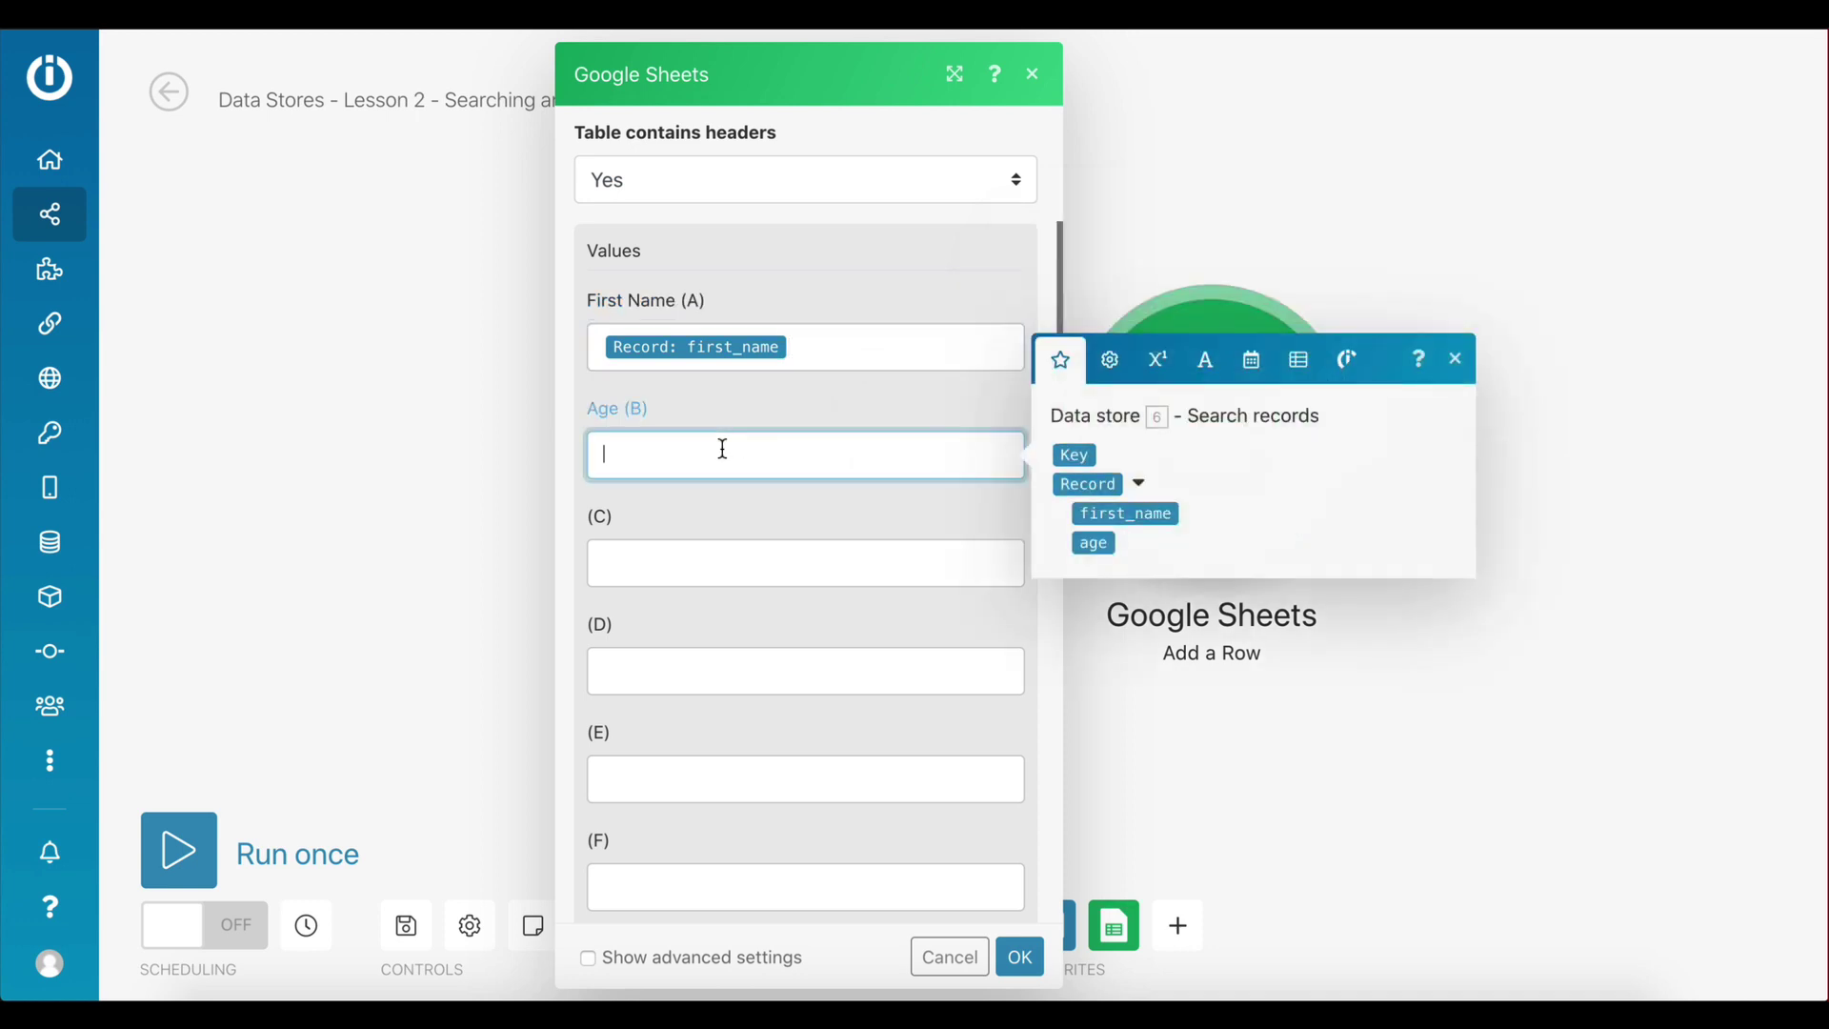
pyautogui.click(1094, 543)
pyautogui.click(899, 523)
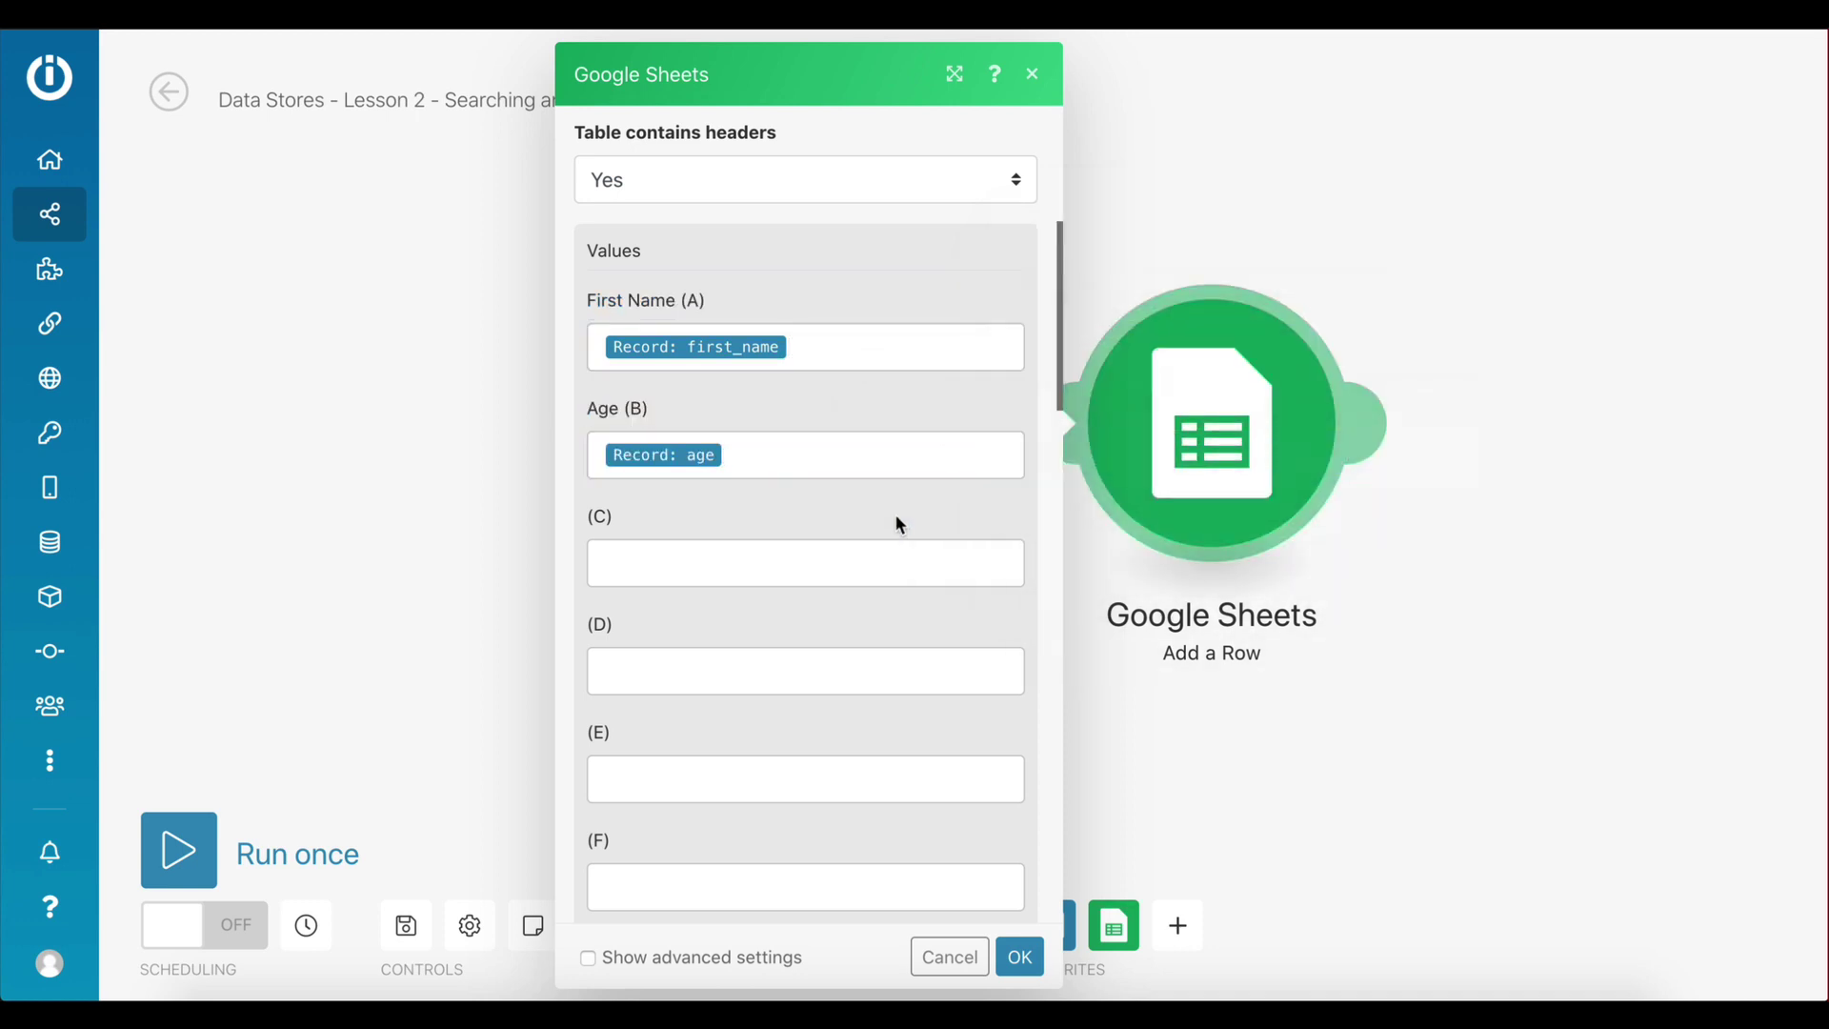
pyautogui.scroll(1, 924, 581)
# Confirm the Add a Row settings, save the scenario, and run it once
pyautogui.click(1020, 958)
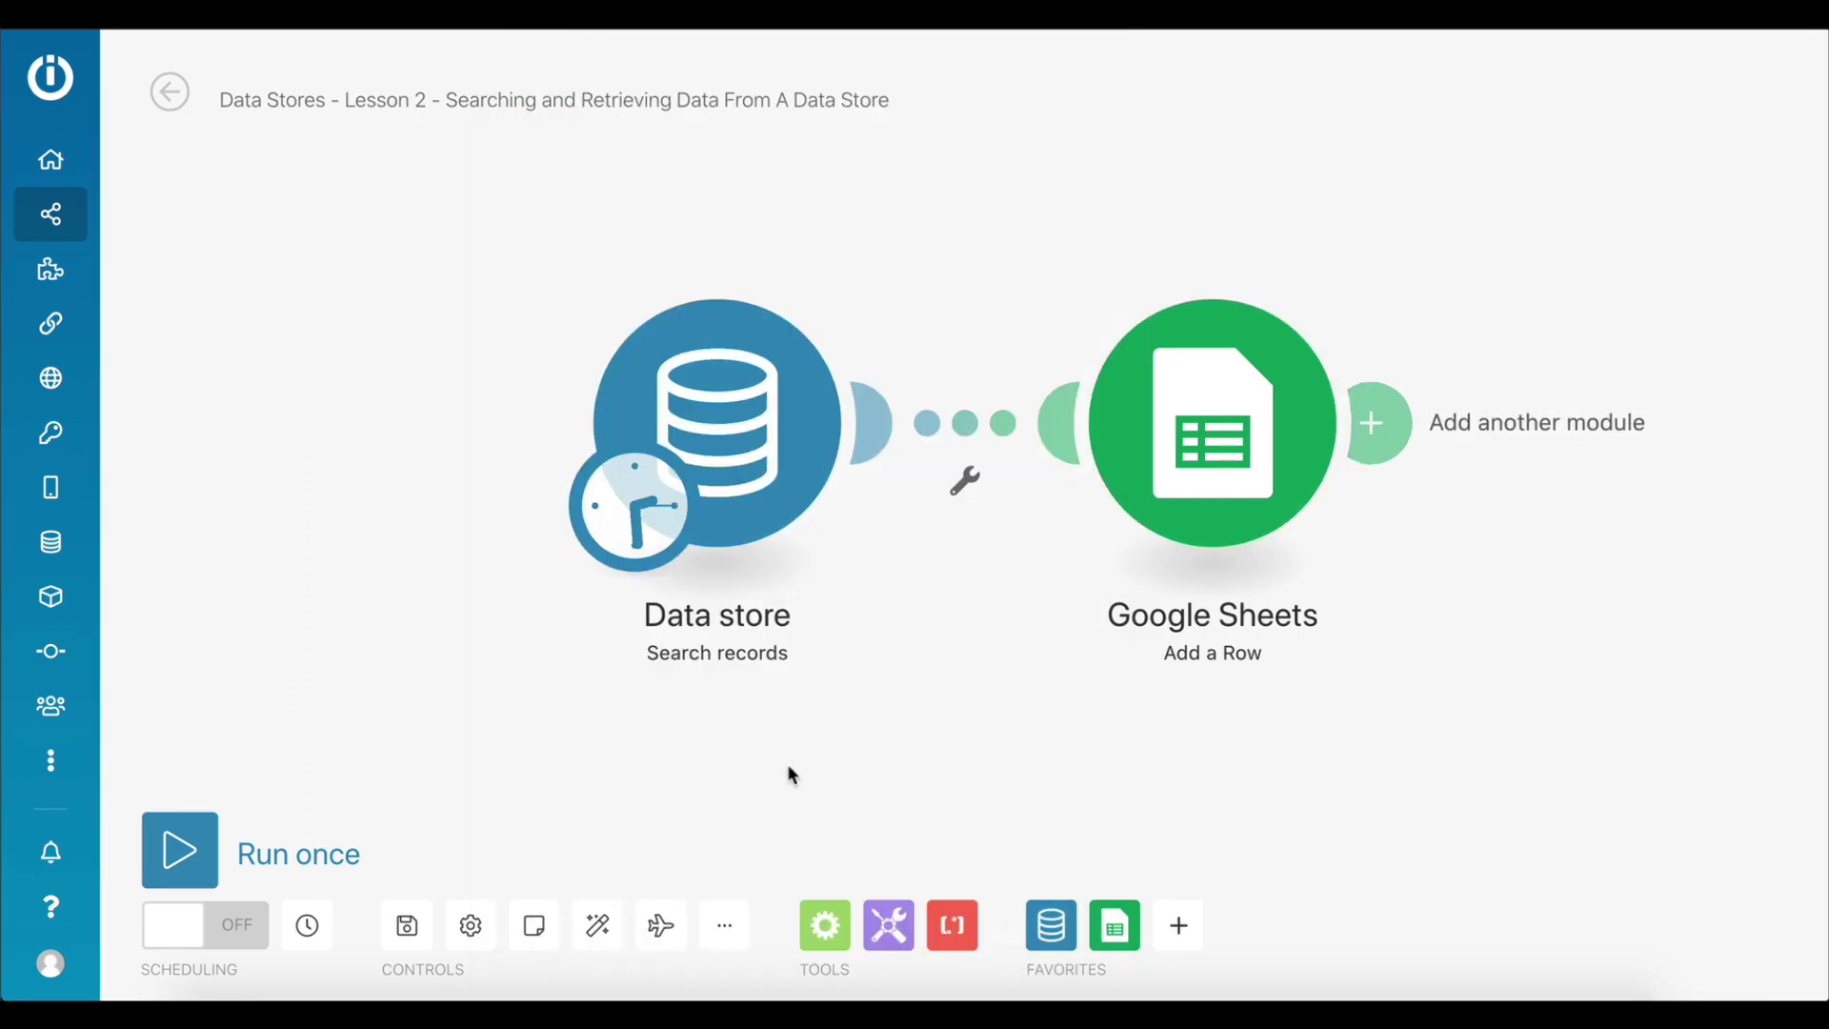
pyautogui.click(407, 925)
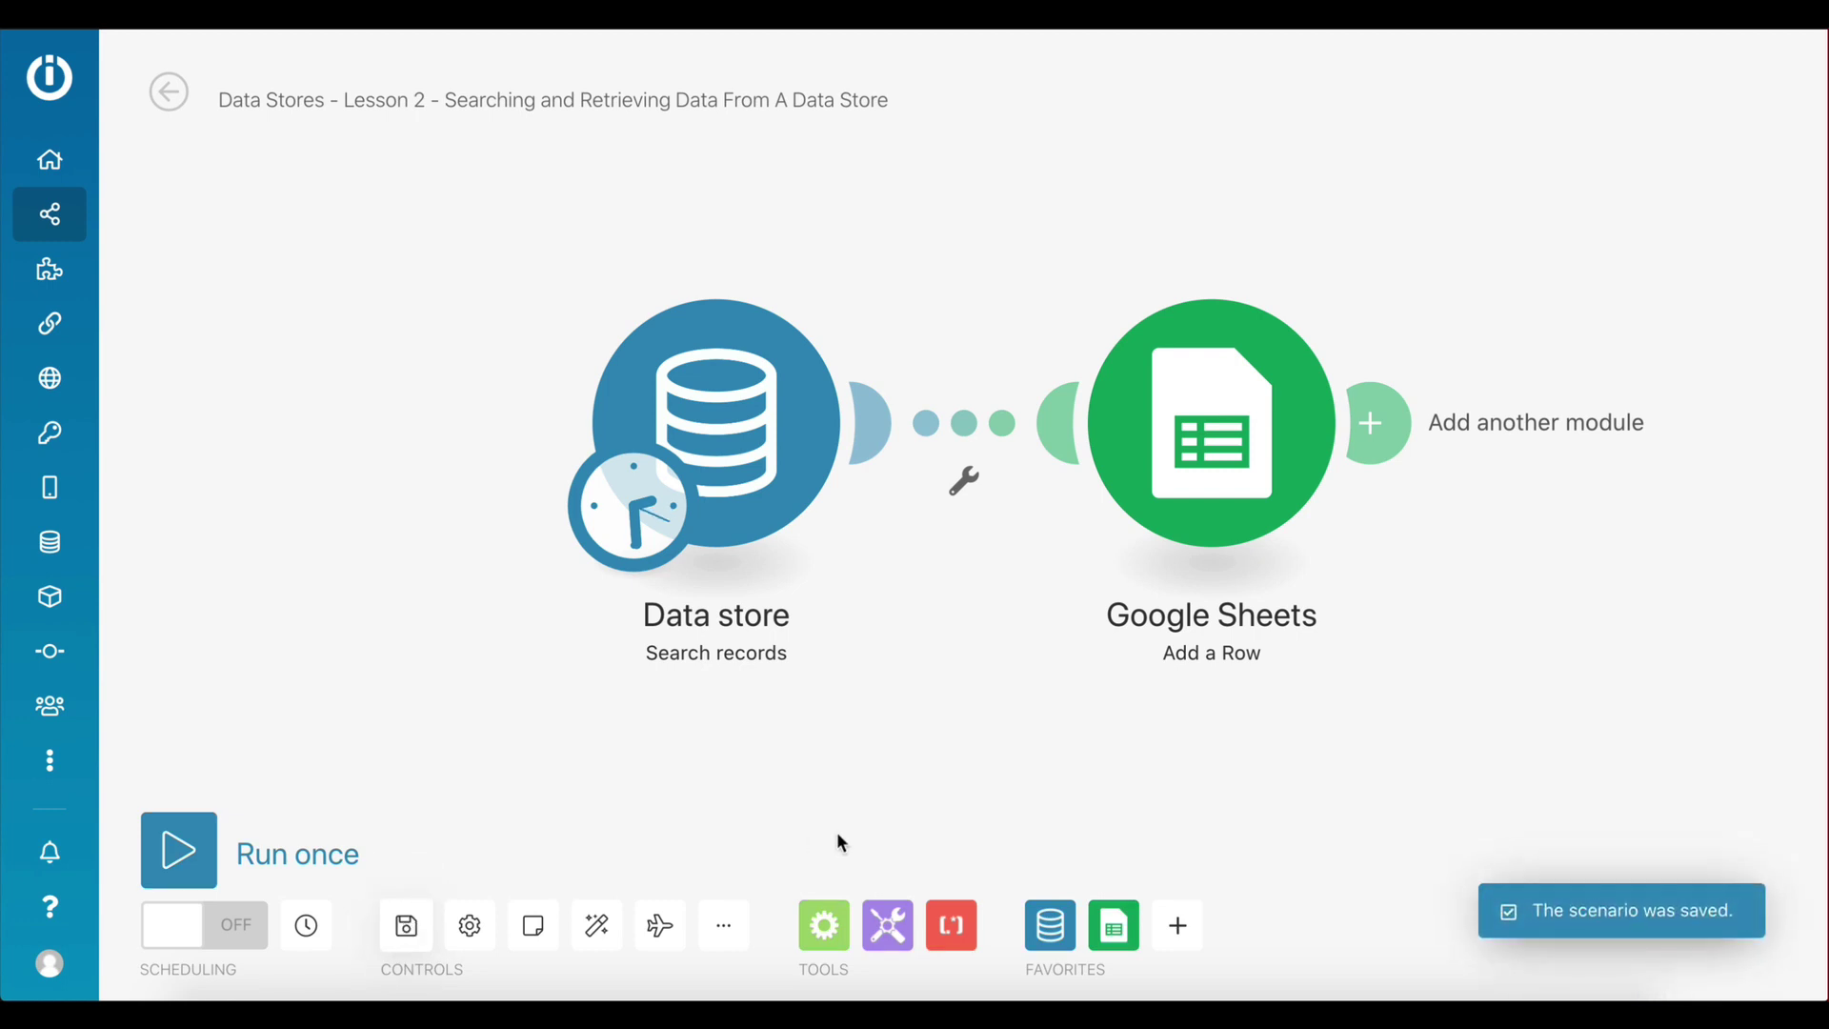
pyautogui.click(179, 850)
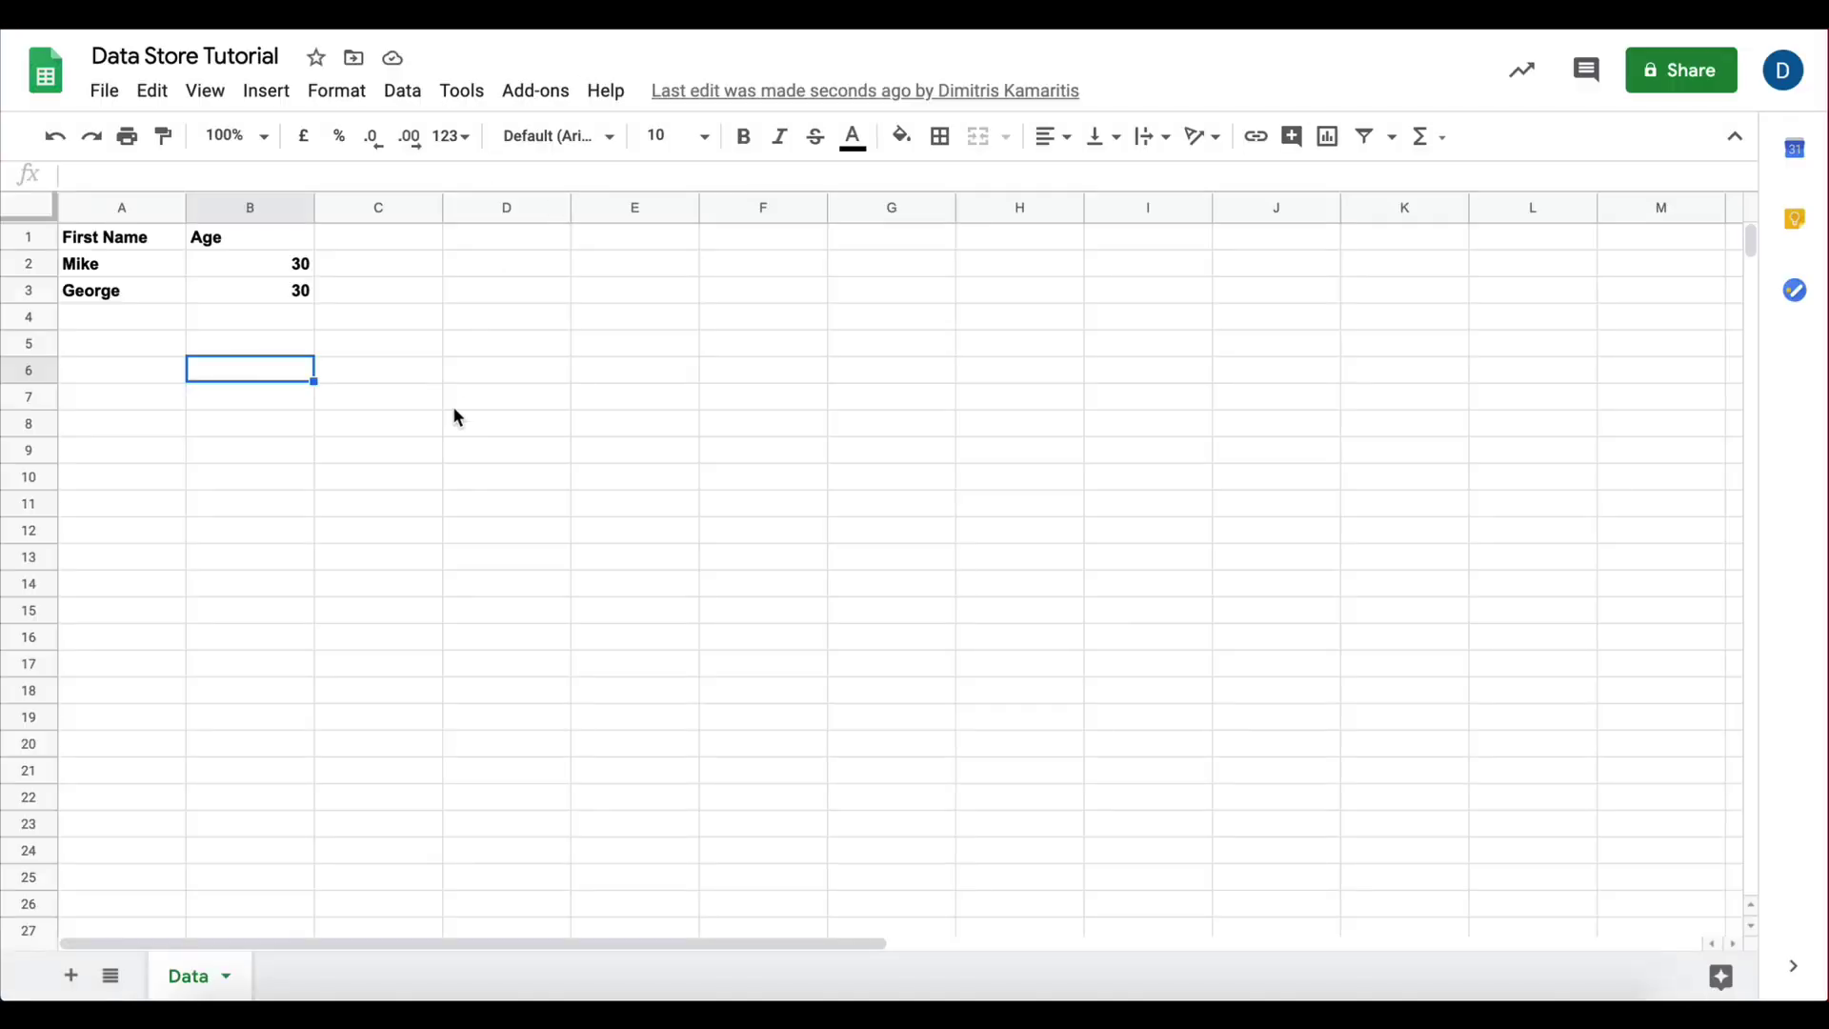
pyautogui.click(455, 408)
pyautogui.moveTo(107, 265); pyautogui.dragTo(254, 302)
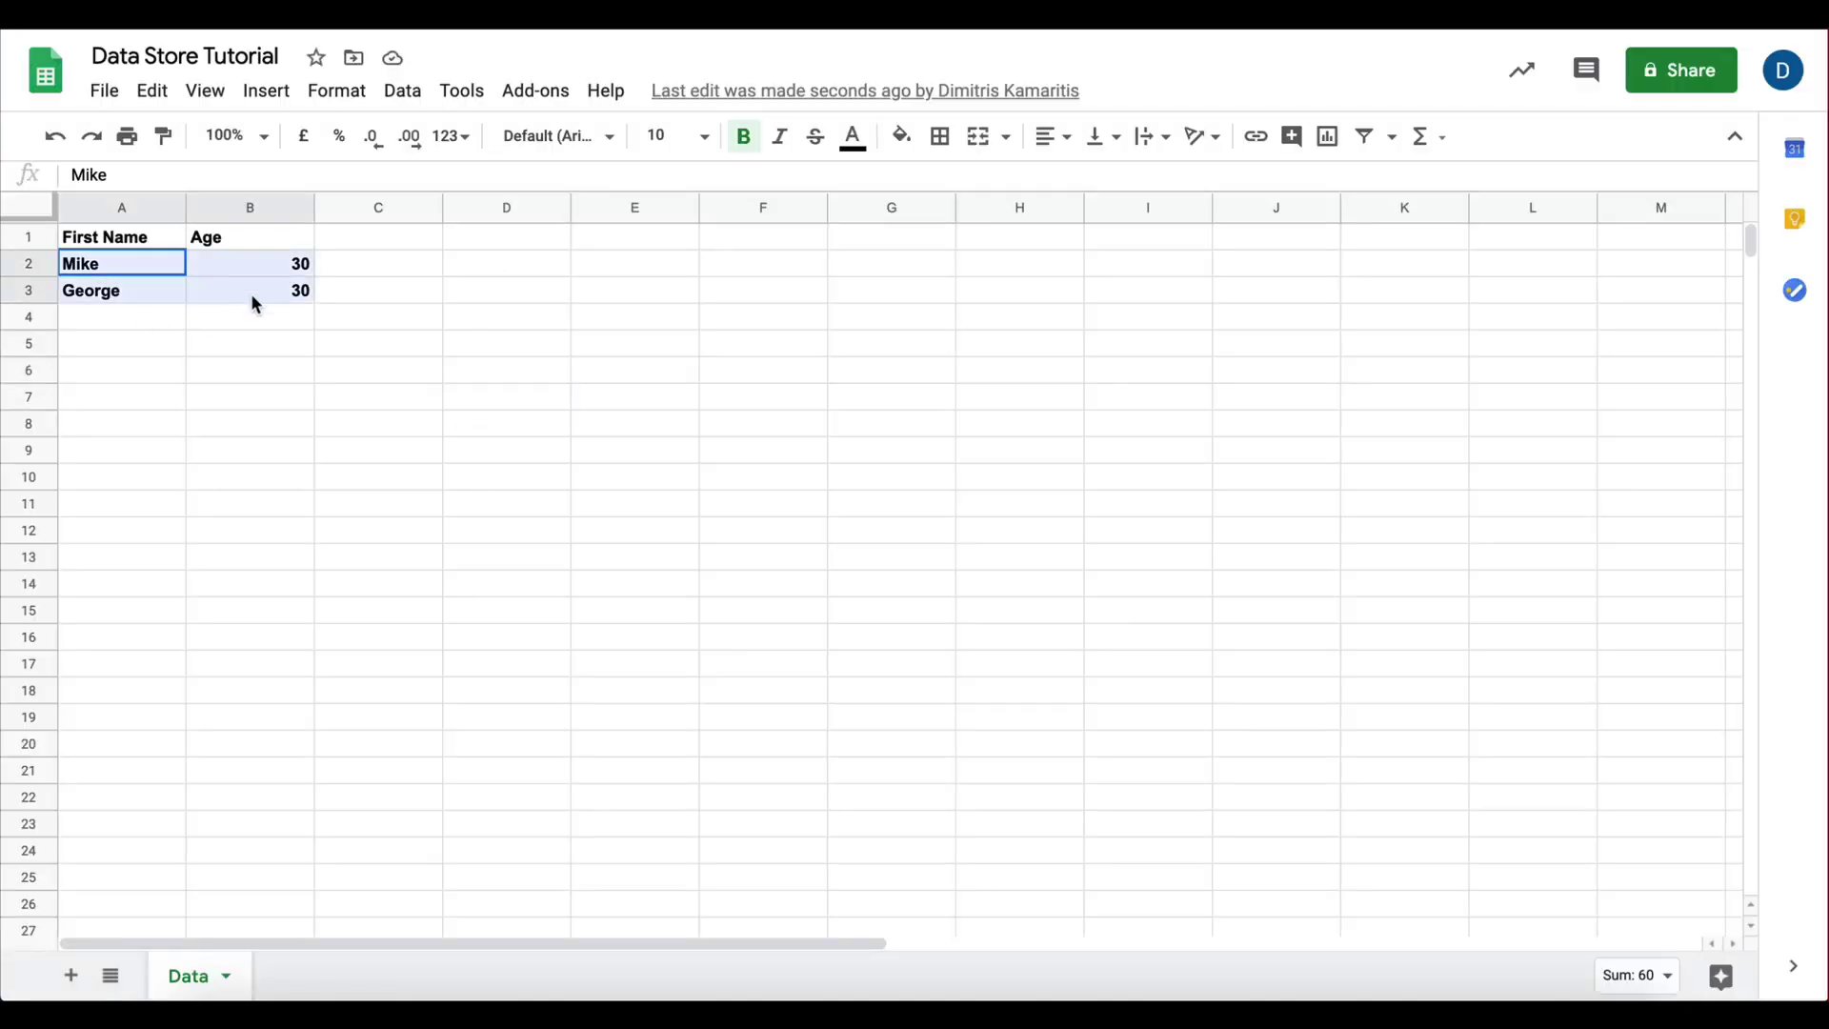